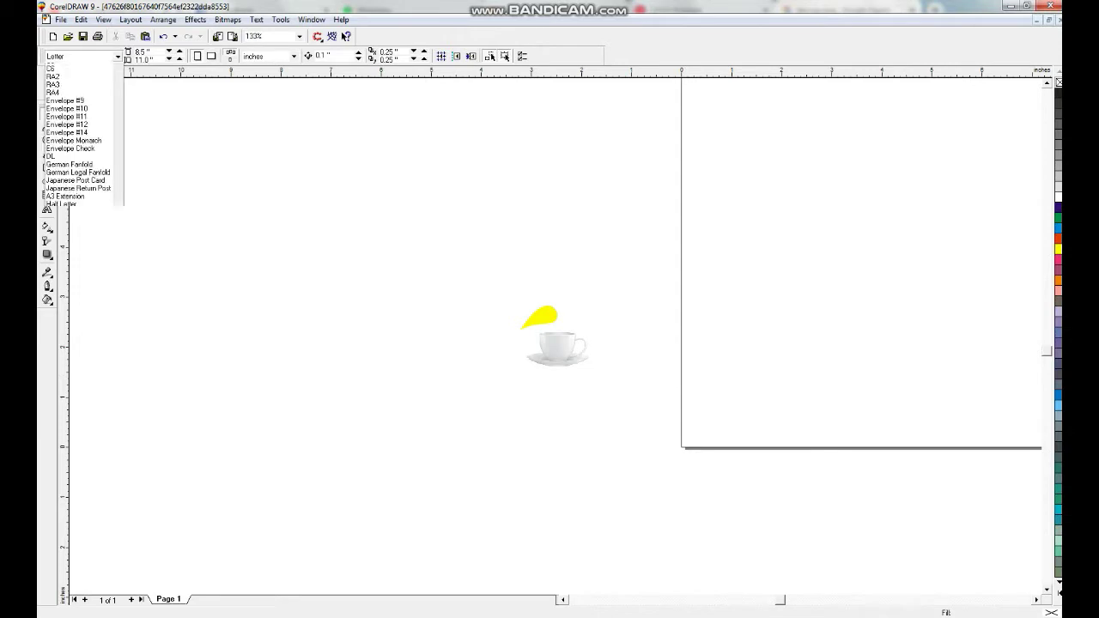
Step: Set the page size to Legal and cover the page with a black-filled rectangle
left_click(78, 85)
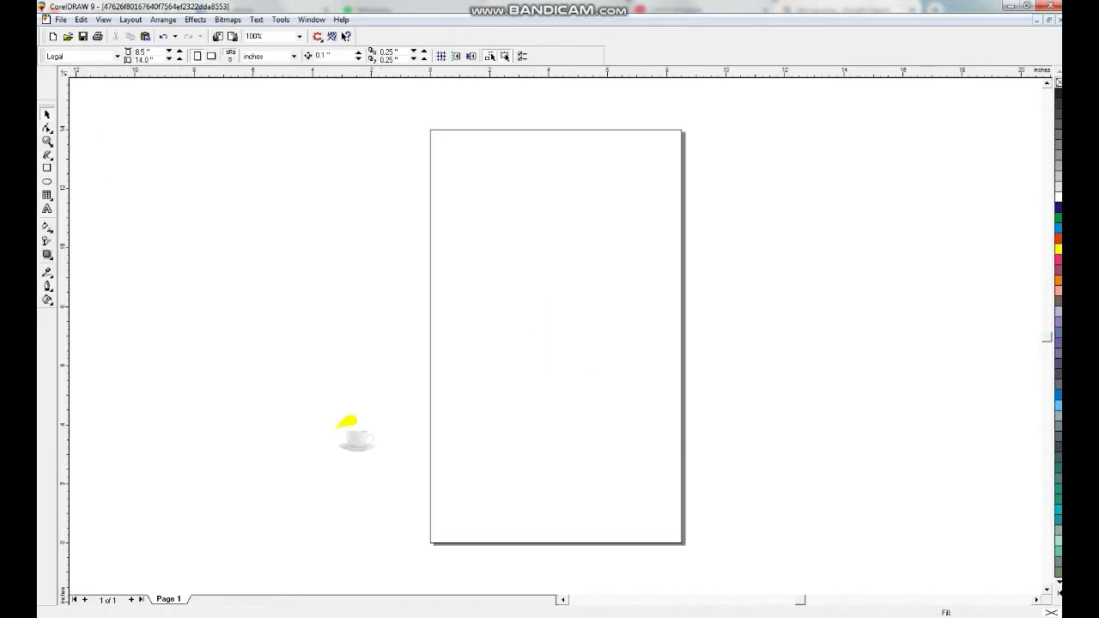
double_click(48, 168)
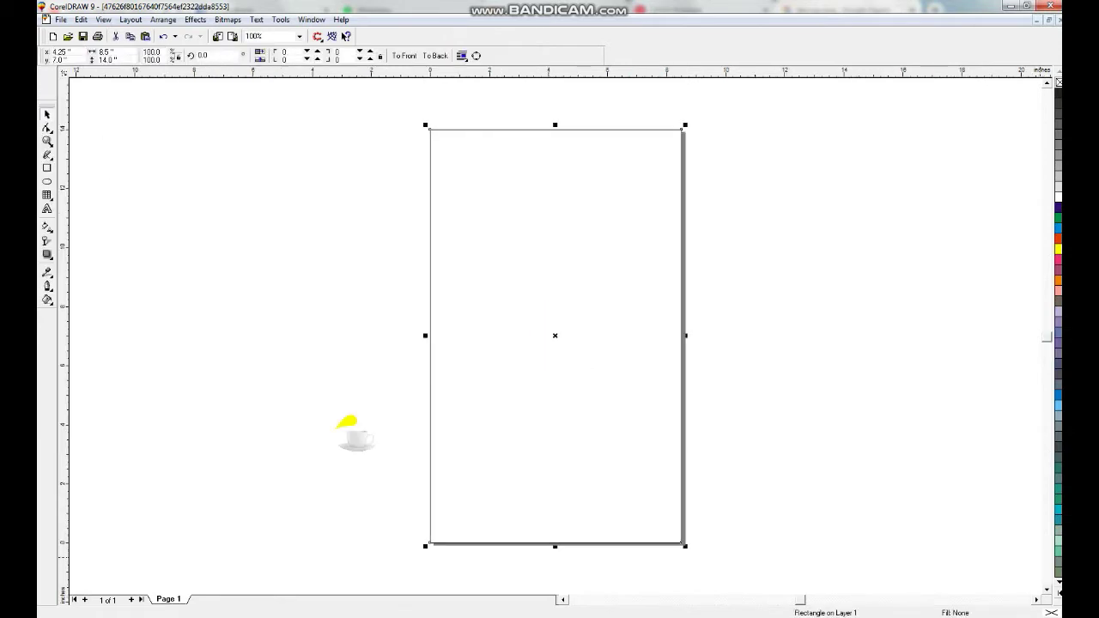
left_click(1057, 592)
left_click(1036, 86)
Step: Add the artistic text "tea" near the top of the black rectangle and change it to Title Case
key("F2")
left_click_drag(378, 86, 764, 292)
key("F8")
left_click(367, 279)
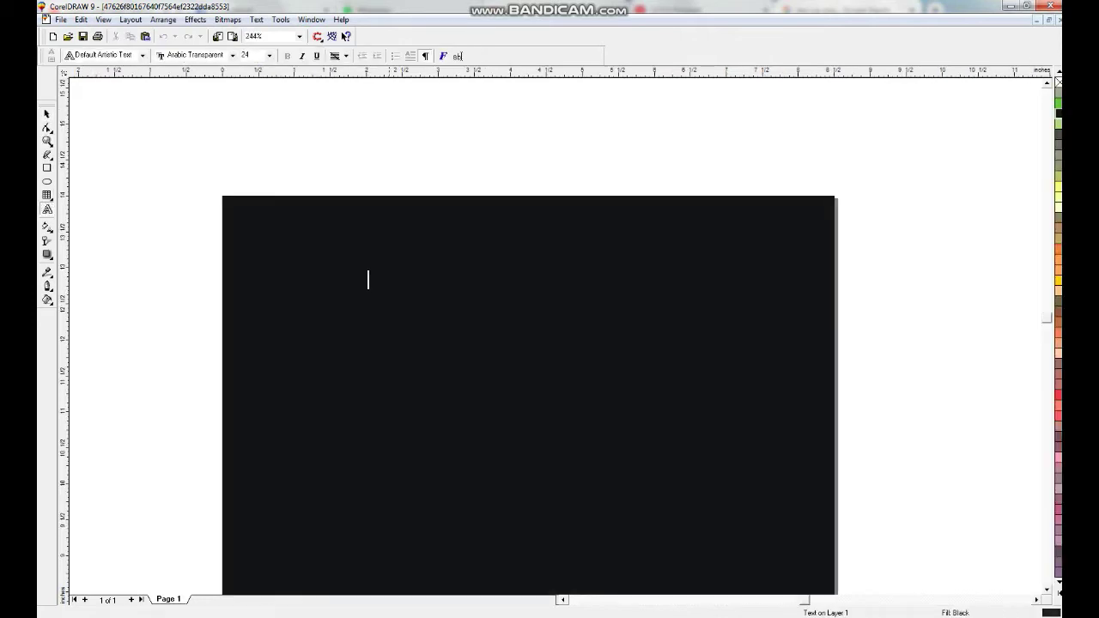
type("test")
key("ctrl+space")
key("shift+F3")
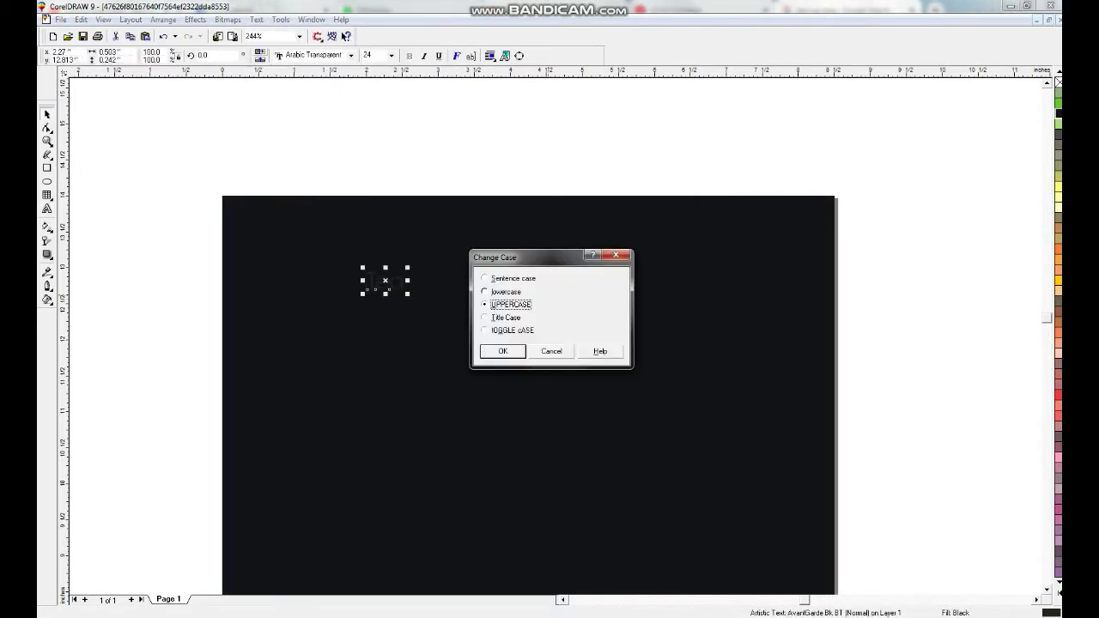
key("Down")
key("Return")
Step: Enlarge the text to about 240 pt, set its font to Arabic Transparent and nudge it down into the black area
left_click_drag(386, 281, 710, 369)
key("ctrl+shift+f")
key("alt+Down")
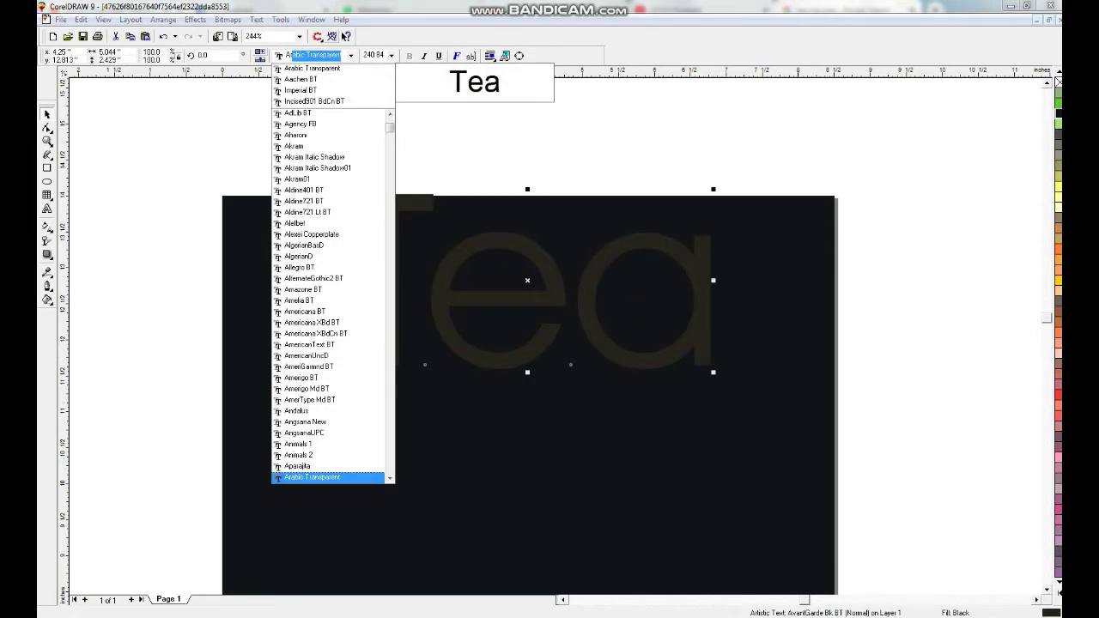
key("Return")
key("Down")
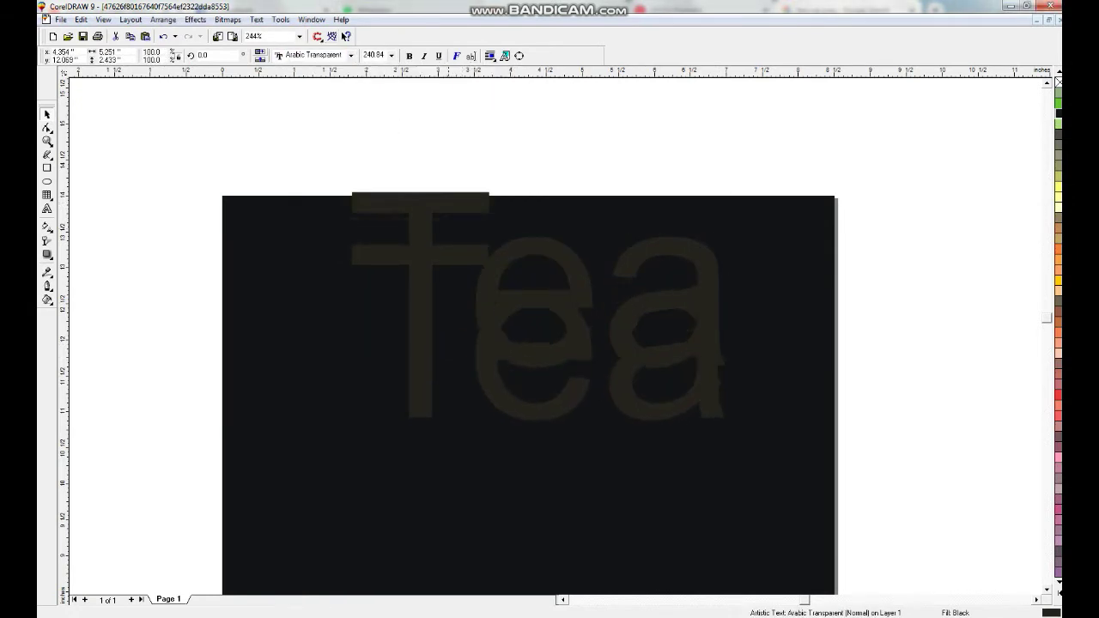
Step: Change the case of the large text to lowercase
key("shift+F3")
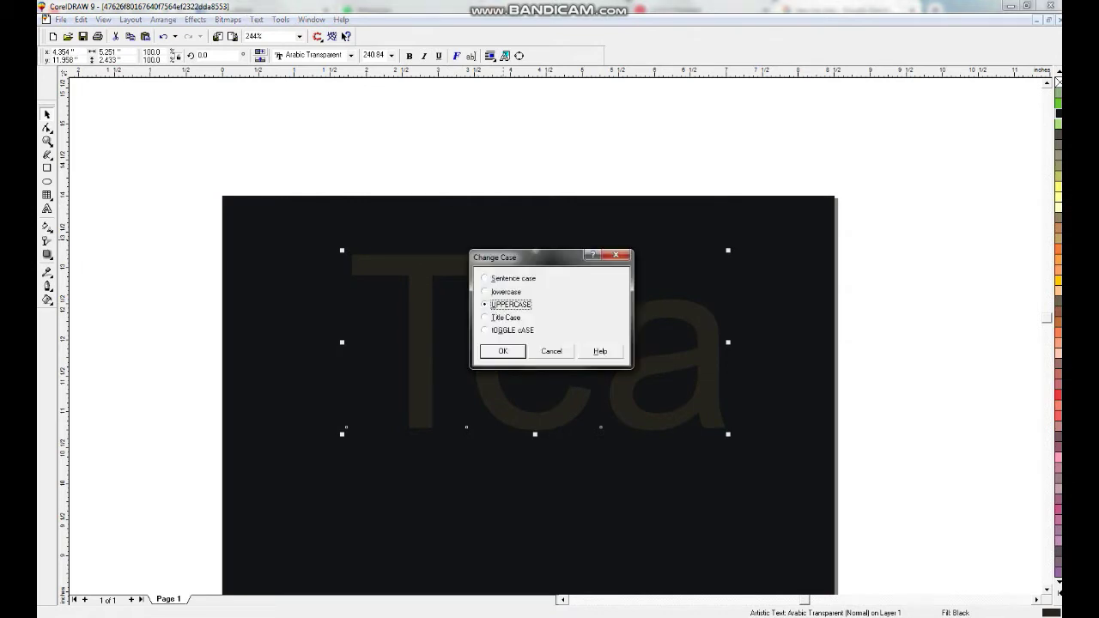
key("alt+l")
key("Return")
Step: Center the text horizontally on the black rectangle and enlarge it to about 5.37 inches wide
key("ctrl+a")
key("c")
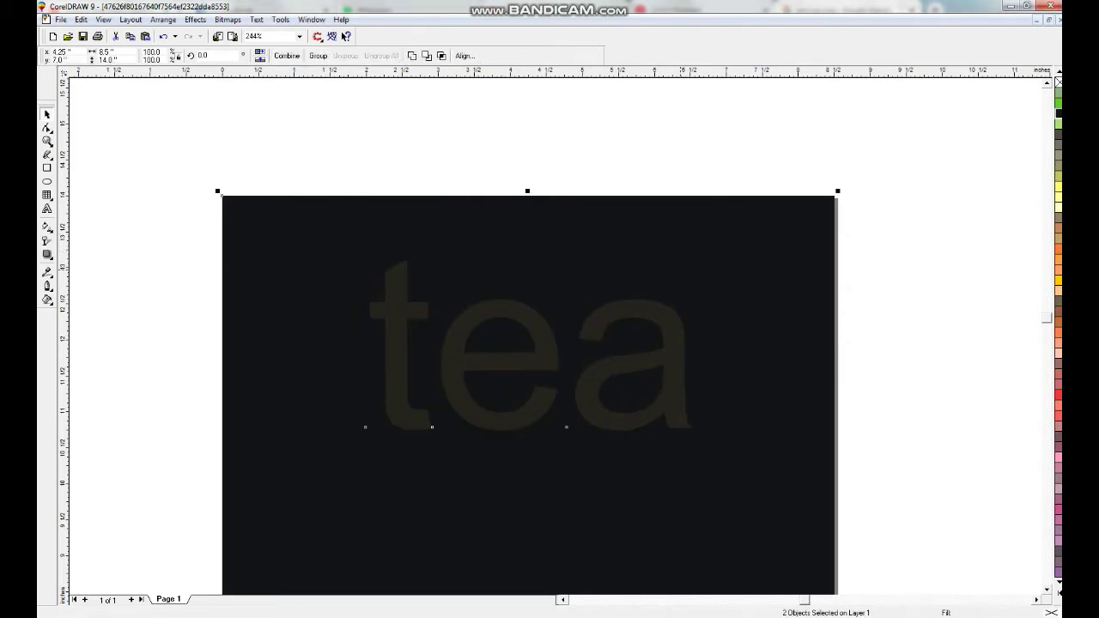
key("Tab")
left_click_drag(693, 434, 724, 450)
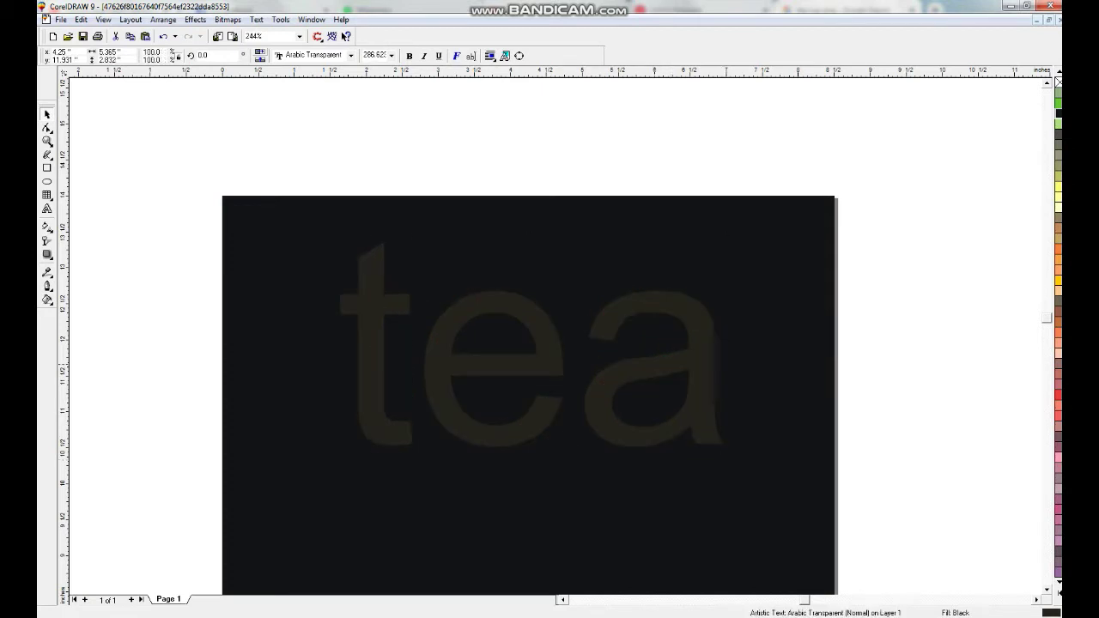
Step: Break the word "tea" into three separate letters and fill them white
key("ctrl+a")
left_click(653, 378, "shift")
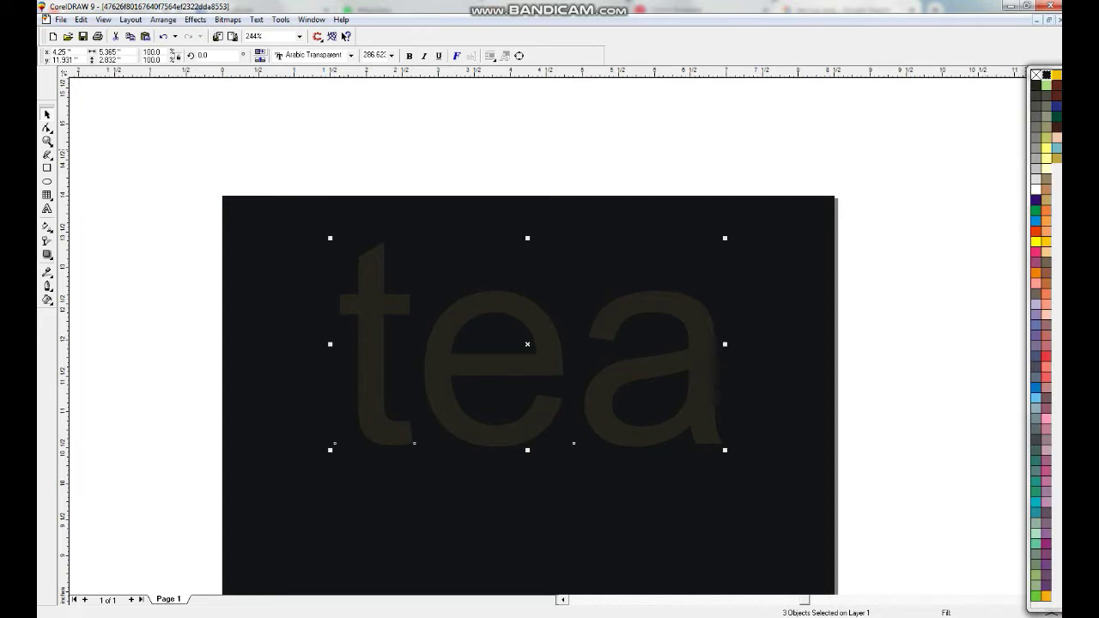
left_click(1036, 189)
Step: Rotate the letter "a" about 48.6 degrees counterclockwise and adjust its position beside the "e"
left_click(652, 378)
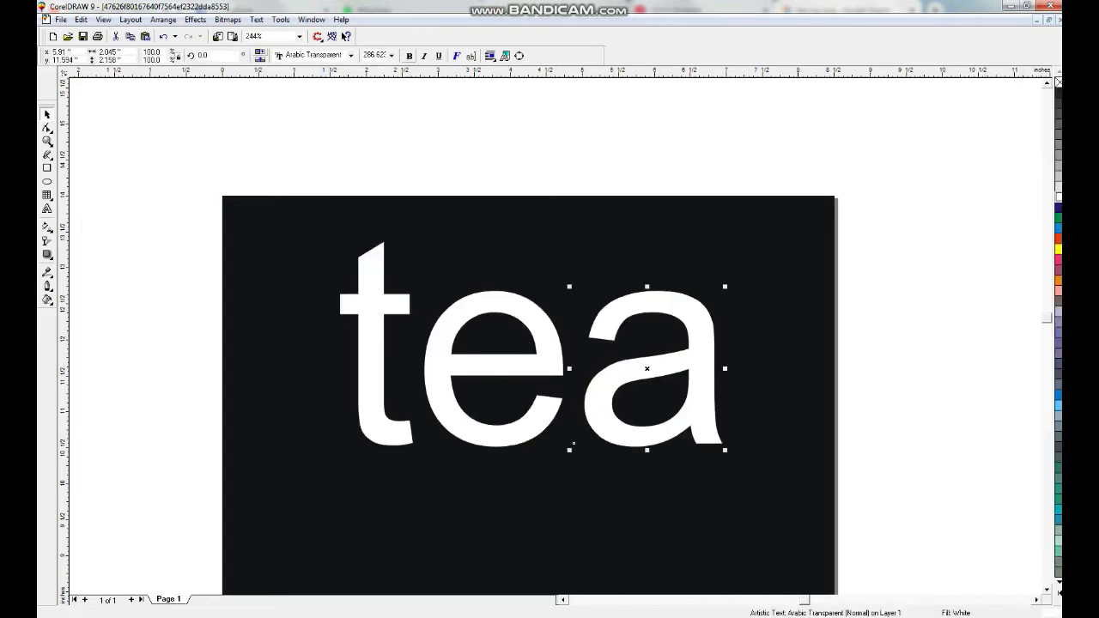
key("ctrl+b")
left_click(646, 369)
left_click_drag(726, 286, 653, 258)
left_click_drag(678, 429, 685, 429)
Step: Draw a small circle overlapping the upper-left edge of the rotated "a" and weld it to the letter as a knob
key("Escape")
key("F2")
scroll(670, 369, "up", 1)
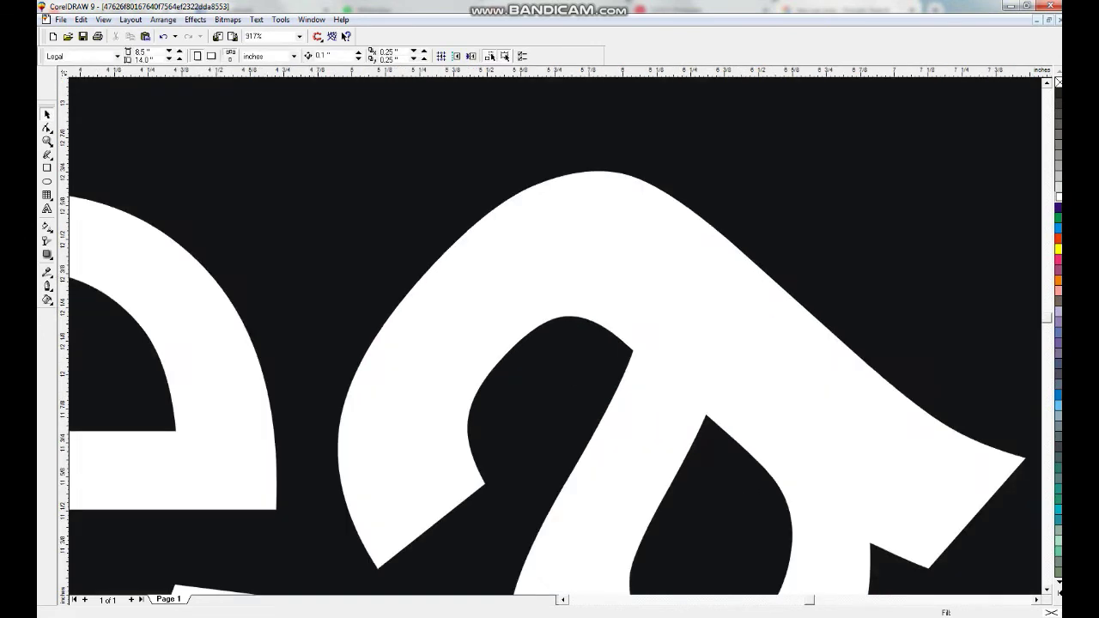
key("F7")
left_click_drag(386, 229, 490, 333)
left_click_drag(438, 229, 437, 233)
left_click(419, 215, "shift")
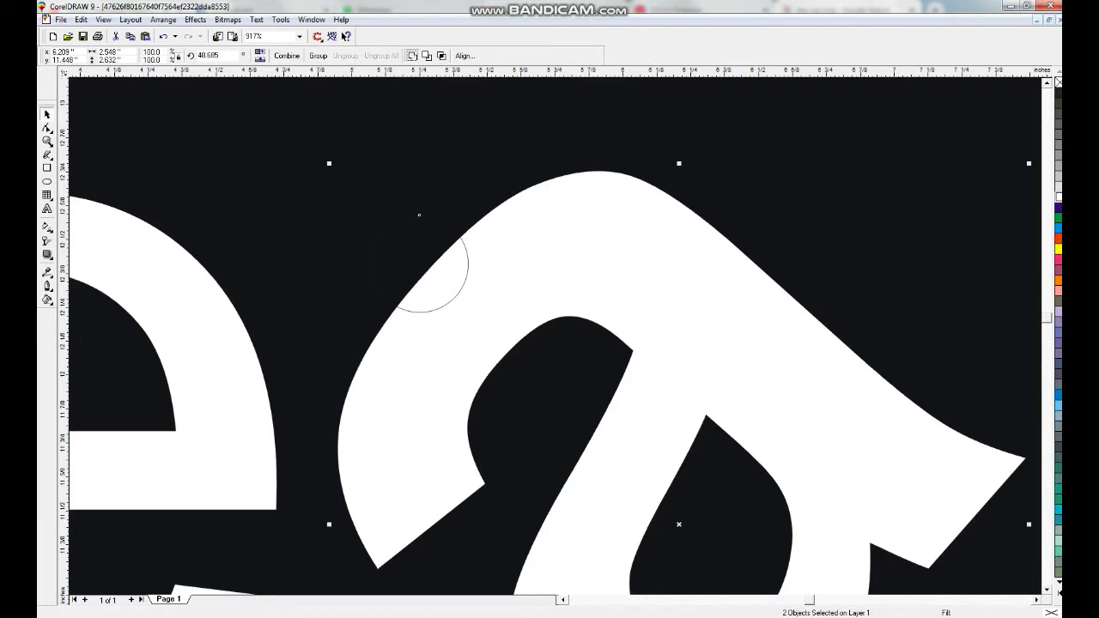
left_click(412, 55)
Step: Draw a closed two-point line about 1.17 inches long along the sloping right edge of the rotated "a"
key("F3")
left_click_drag(795, 388, 796, 389)
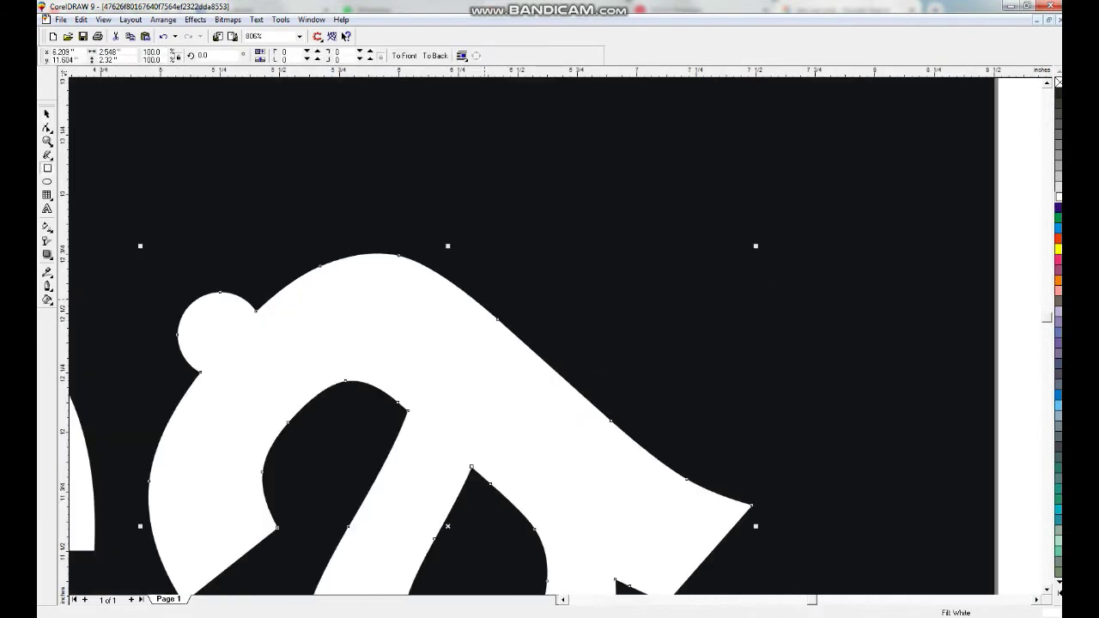
key("F5")
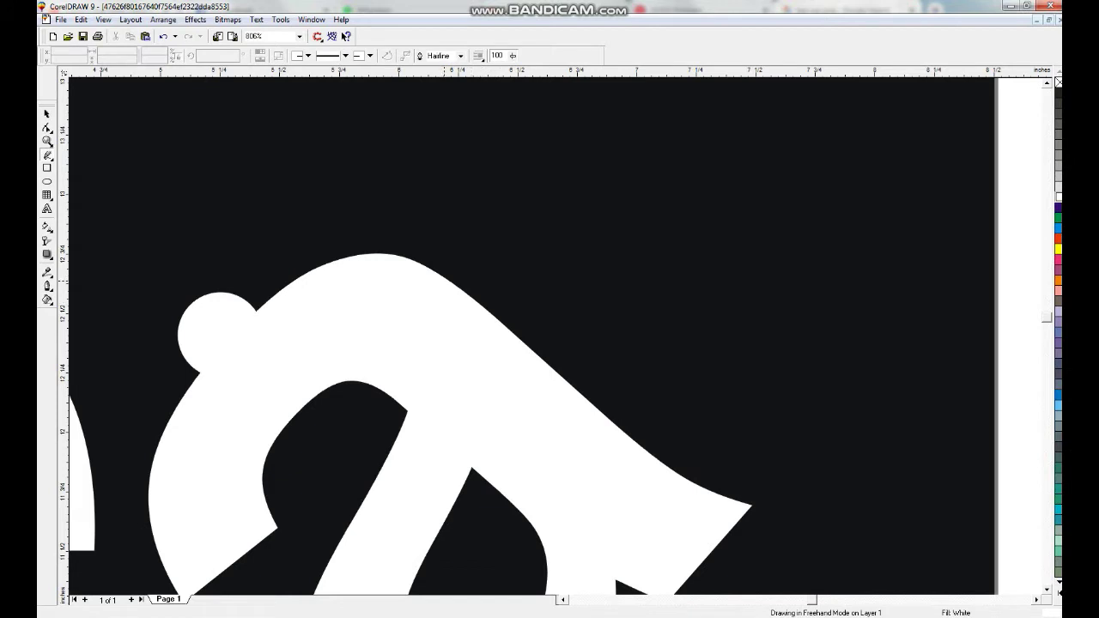
left_click(439, 274)
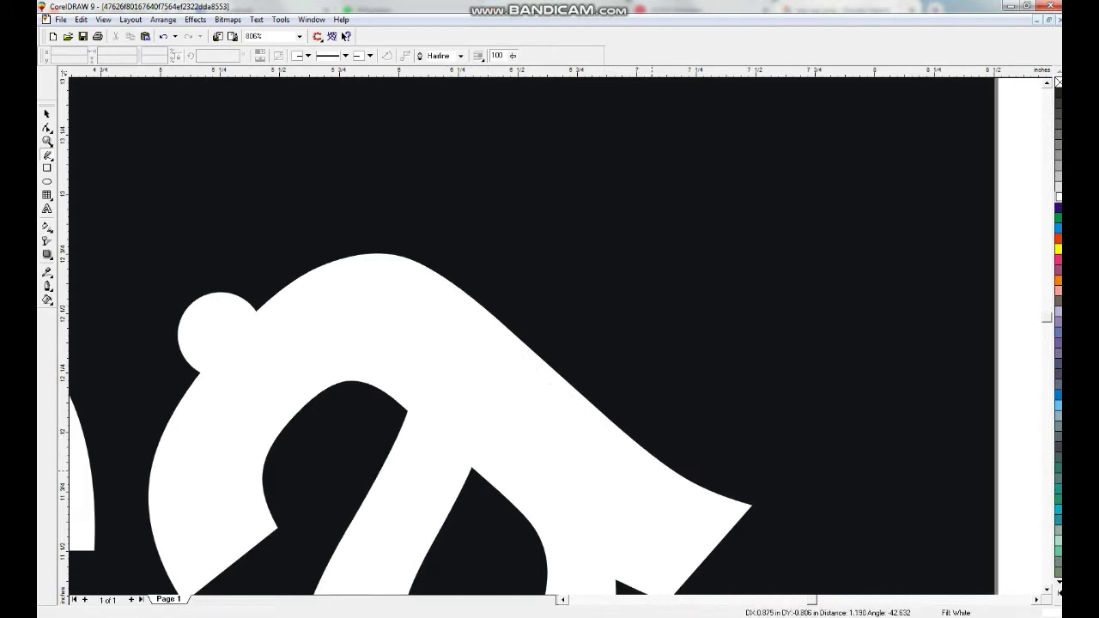
left_click(656, 467)
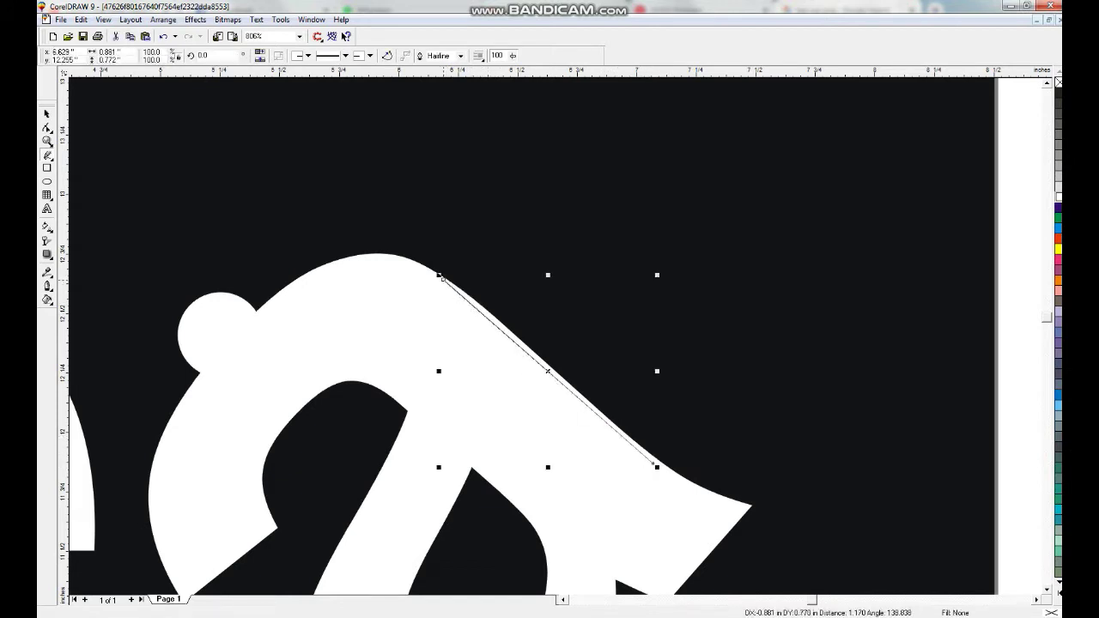
Step: Convert one segment of the line to a curve and bend it outward into a rounded handle-shaped loop
key("F10")
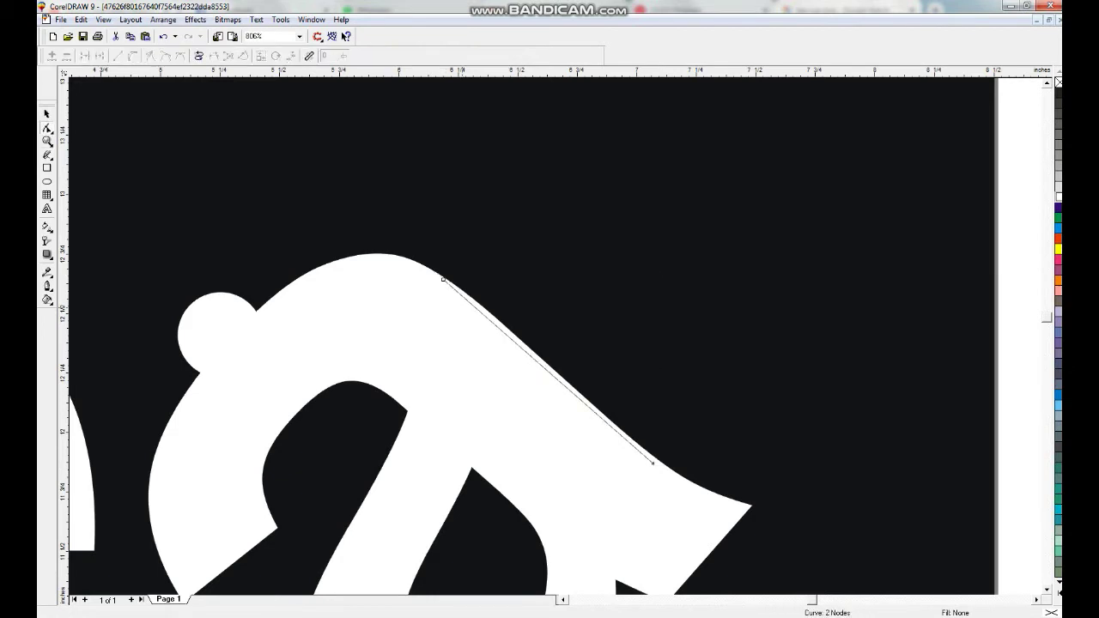
left_click(652, 463)
left_click(133, 55)
left_click_drag(548, 371, 567, 150)
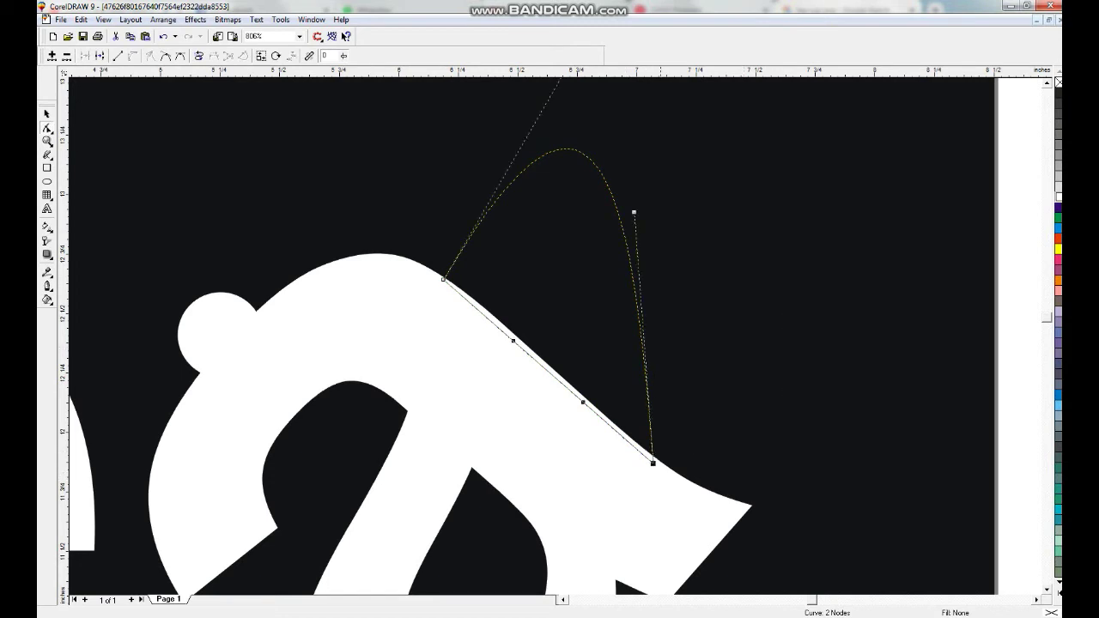
left_click_drag(633, 211, 801, 190)
scroll(514, 364, "down", 5)
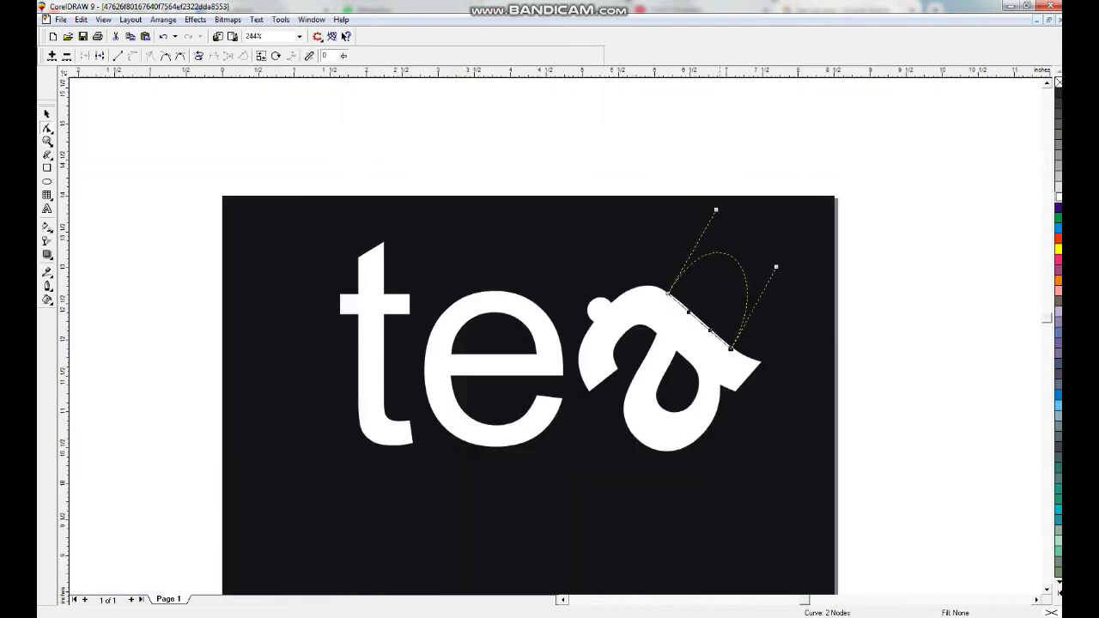
scroll(514, 364, "up", 4)
left_click_drag(579, 101, 500, 176)
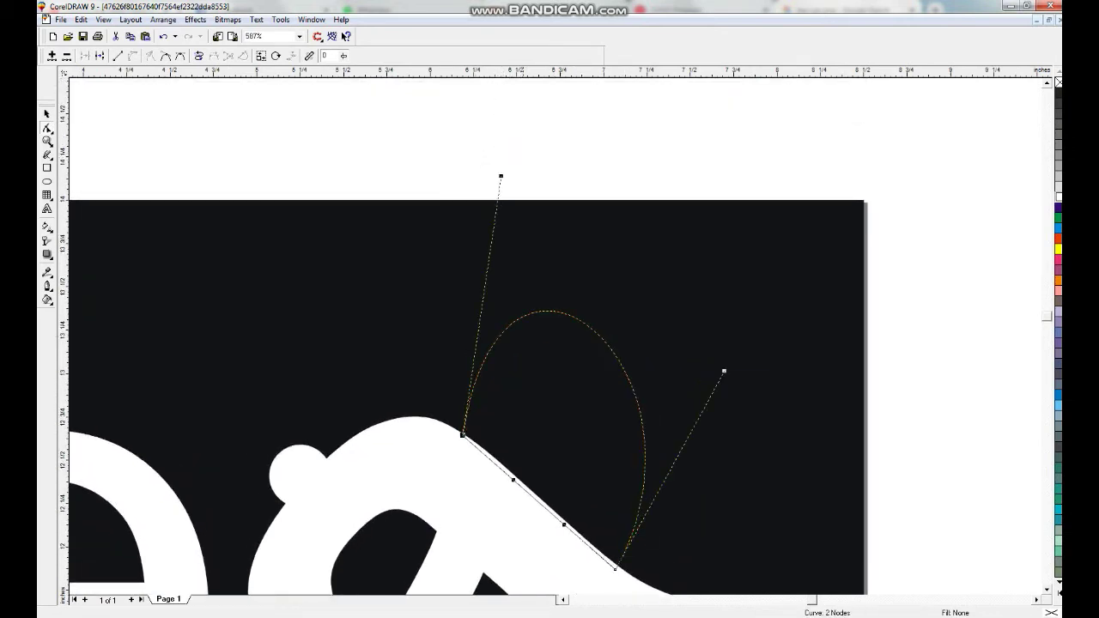
key("Escape")
left_click_drag(644, 447, 653, 448)
Step: Make a copy of the loop scaled to about 56% and place its base against the edge of the "a"
key("space")
left_click_drag(657, 573, 613, 517)
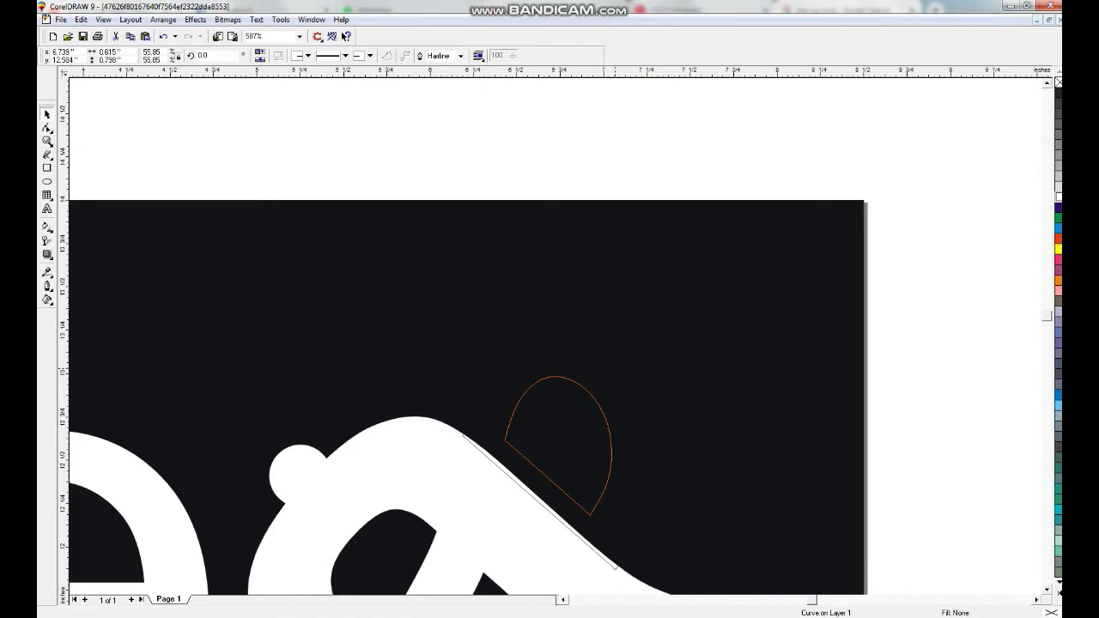
left_click_drag(512, 429, 504, 439)
Step: Reshape the inner loop's curve so it is taller and wider, following the contour of the outer loop
key("F10")
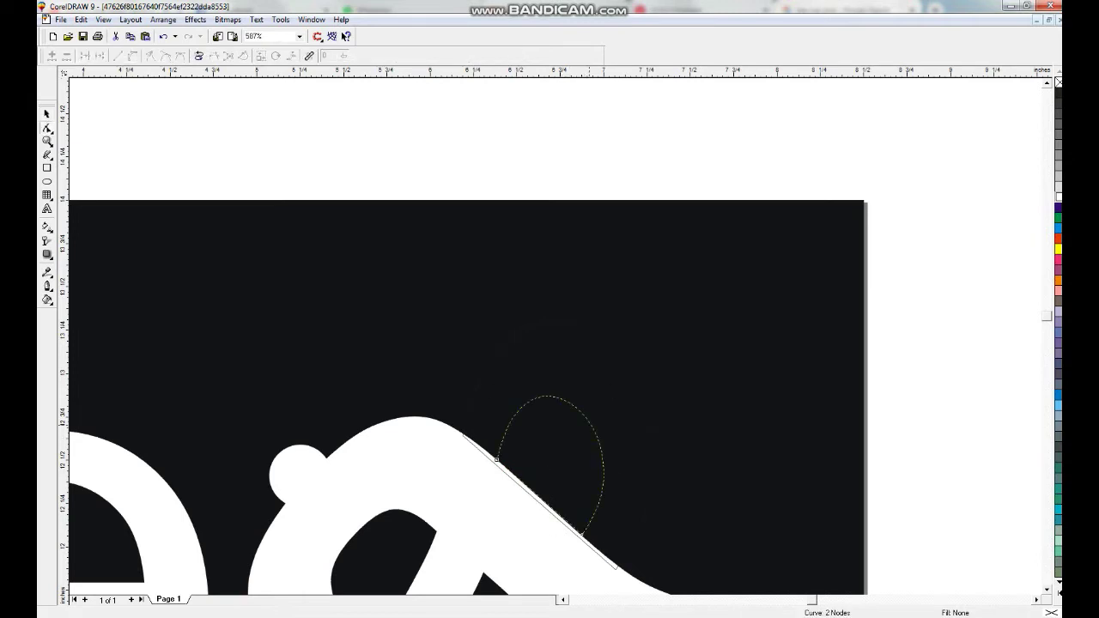
left_click_drag(550, 396, 549, 377)
left_click(549, 378)
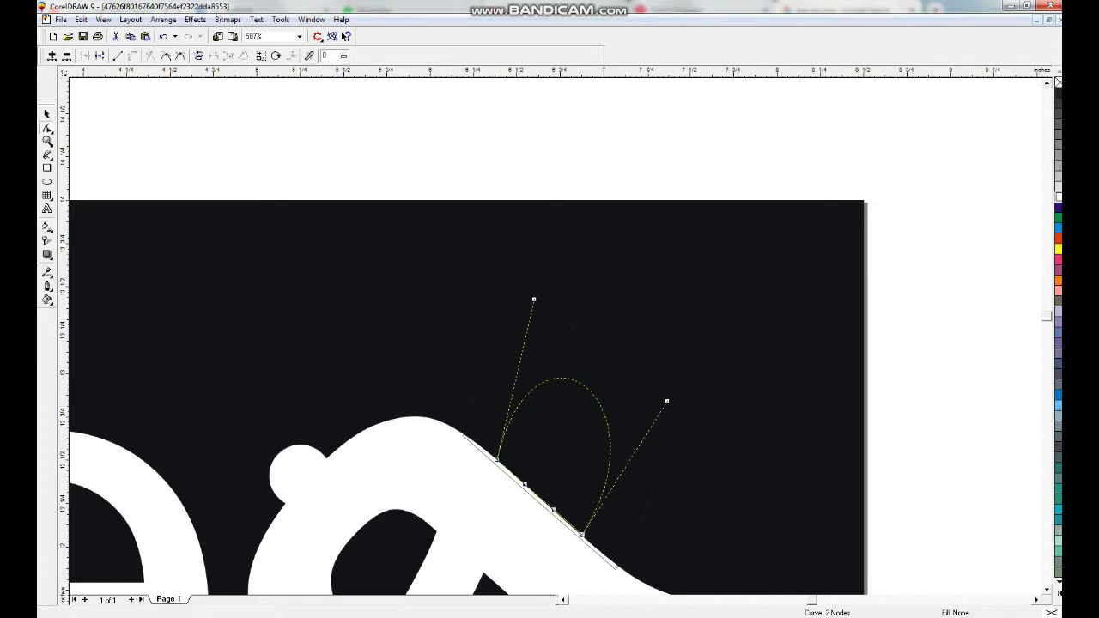
left_click_drag(667, 401, 678, 401)
left_click_drag(533, 299, 514, 277)
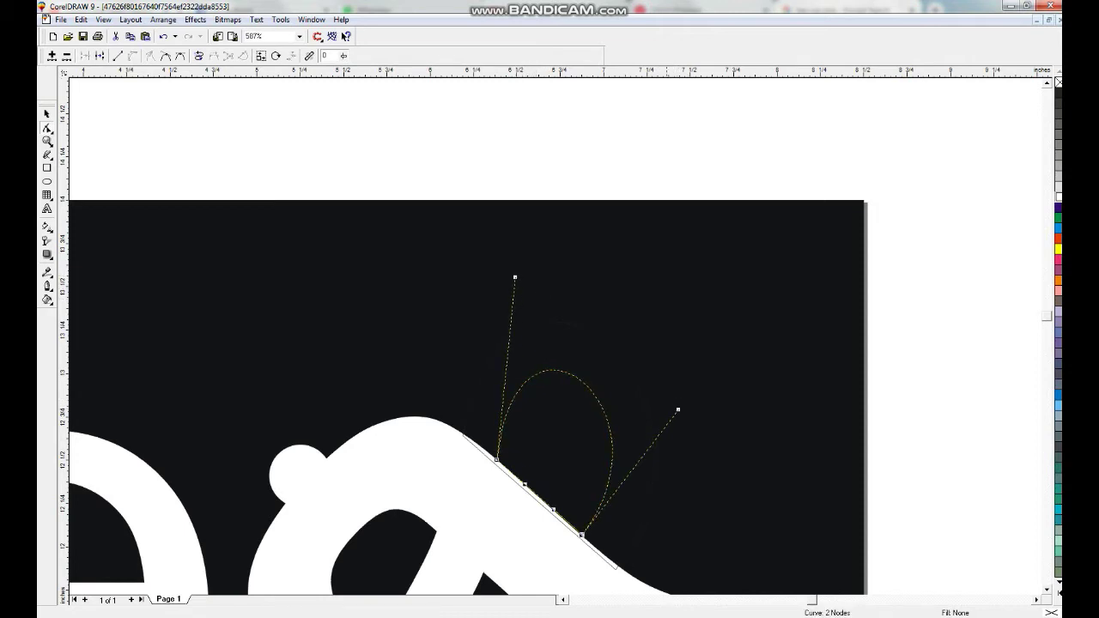
Step: Combine the two loops into a hollow handle, fill it white and remove its outline
key("space")
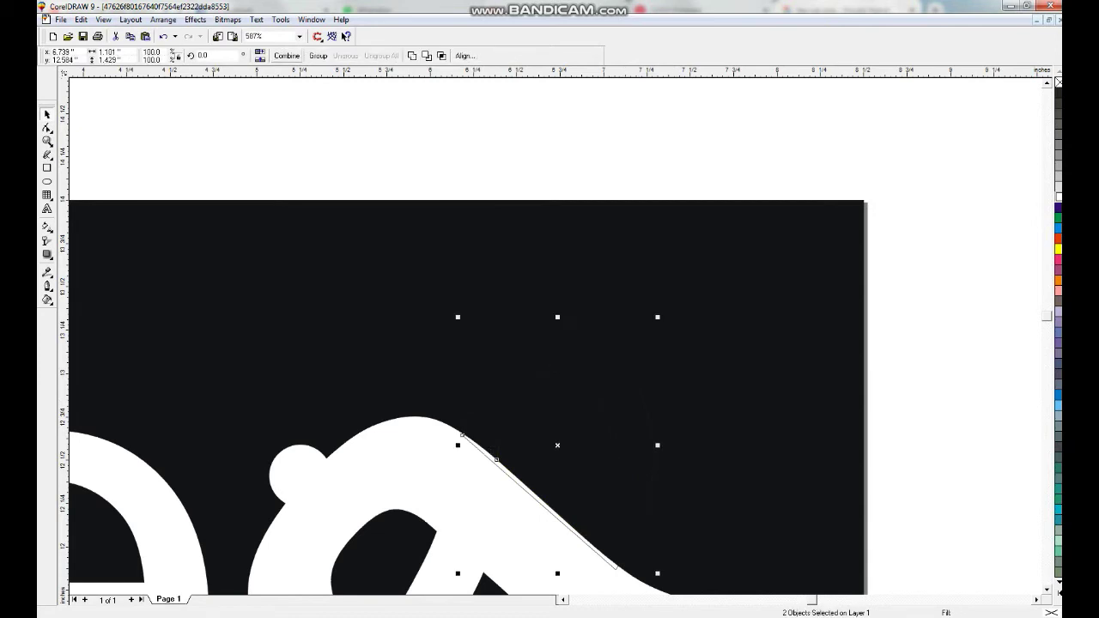
left_click(460, 434)
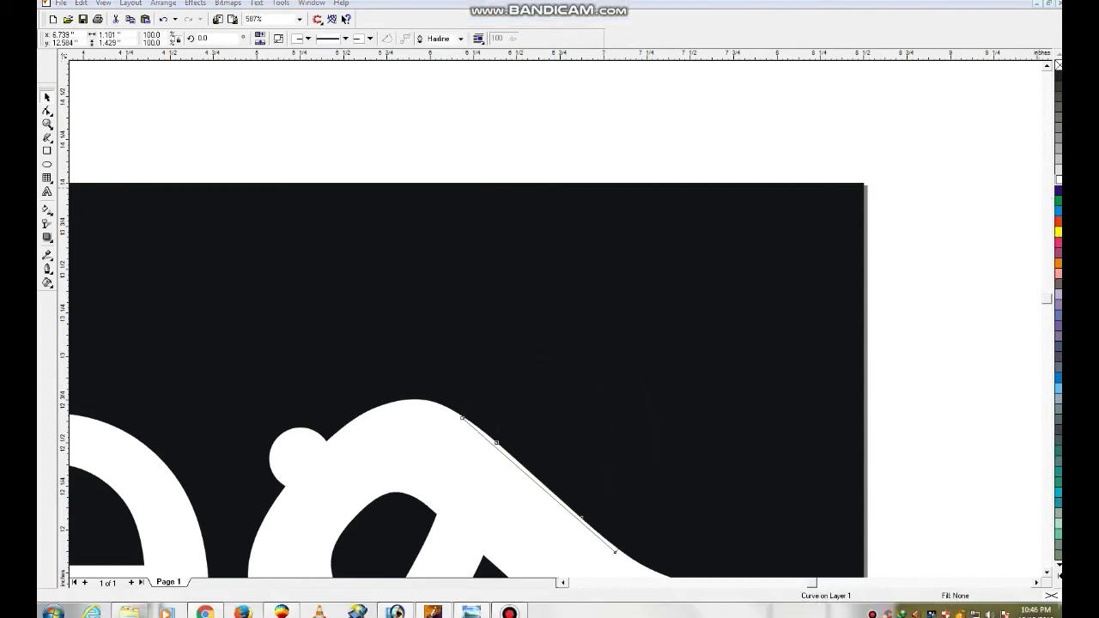
left_click(1058, 179)
right_click(1058, 66)
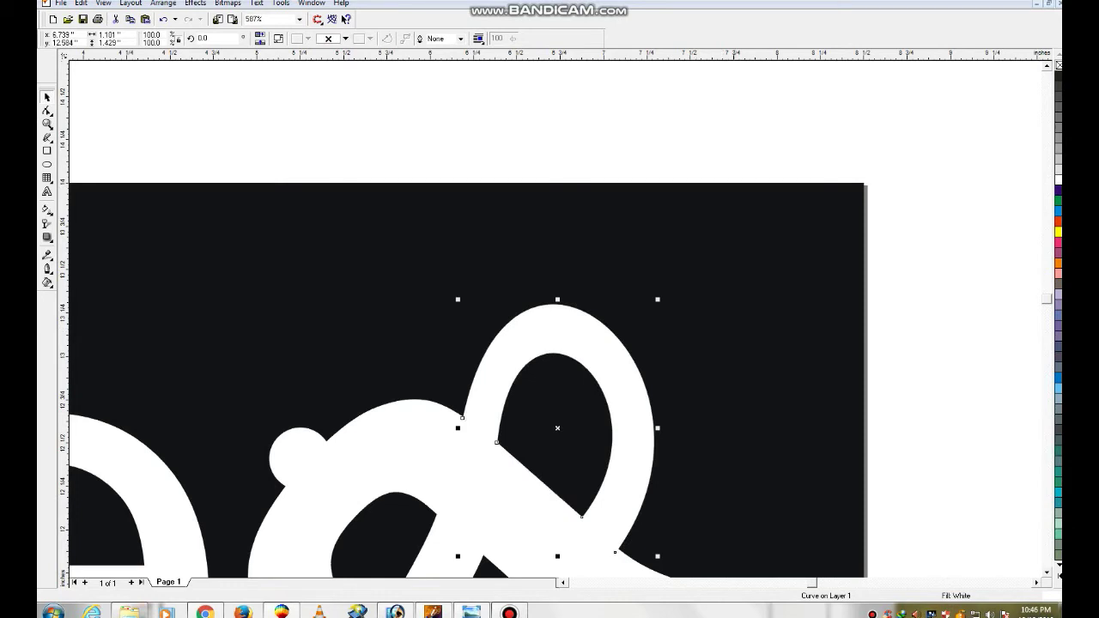
Step: Draw a closed six-node, straight-sided spout outline extending down and left from the lower bowl of the rotated "a"
key("shift+F4")
key("z")
left_click_drag(498, 276, 752, 466)
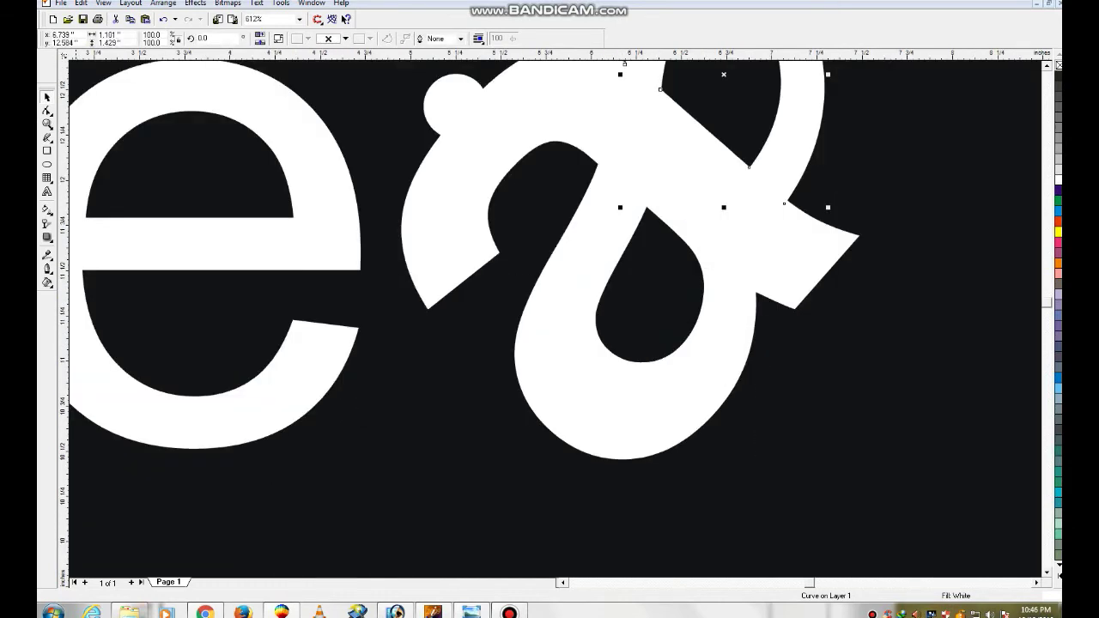
left_click(47, 137)
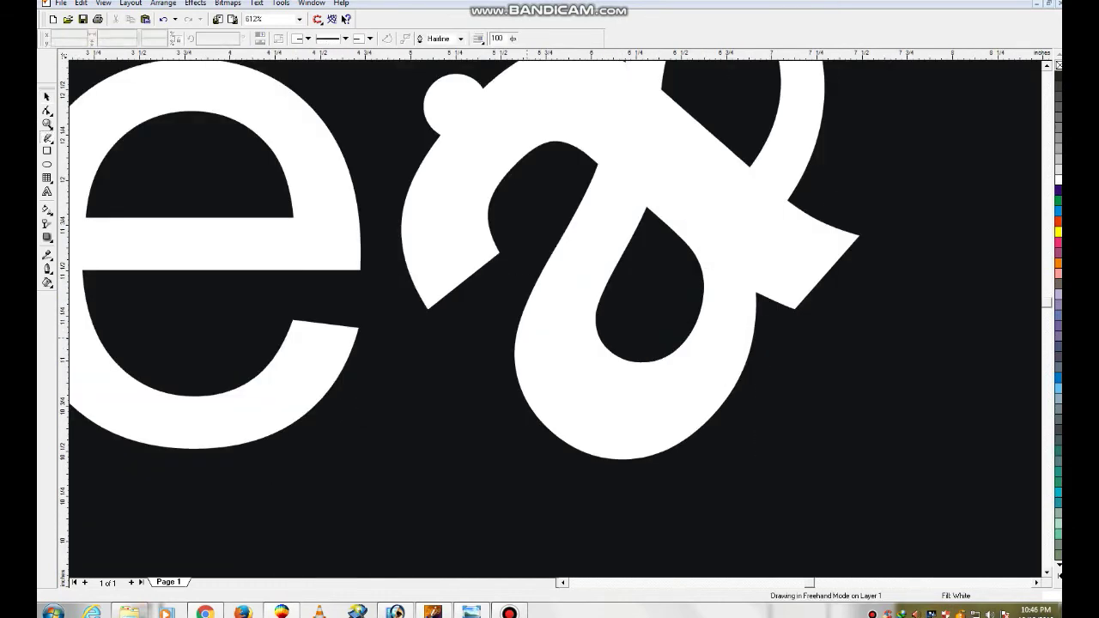
left_click(519, 343)
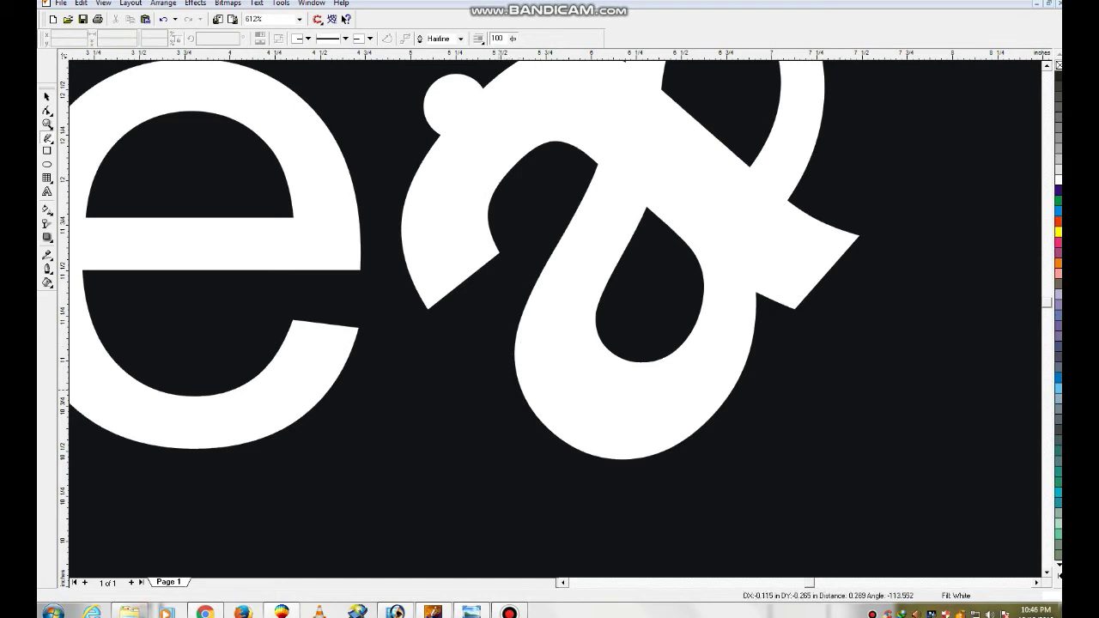
left_click(500, 404)
left_click(496, 407)
left_click(420, 442)
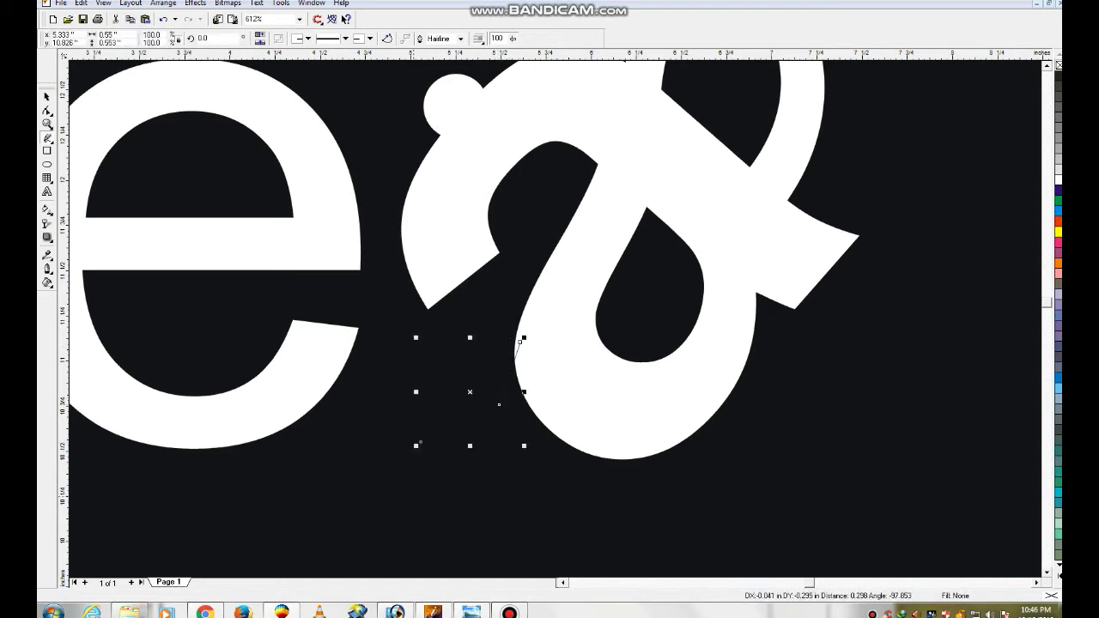
left_click(410, 501)
left_click(442, 470)
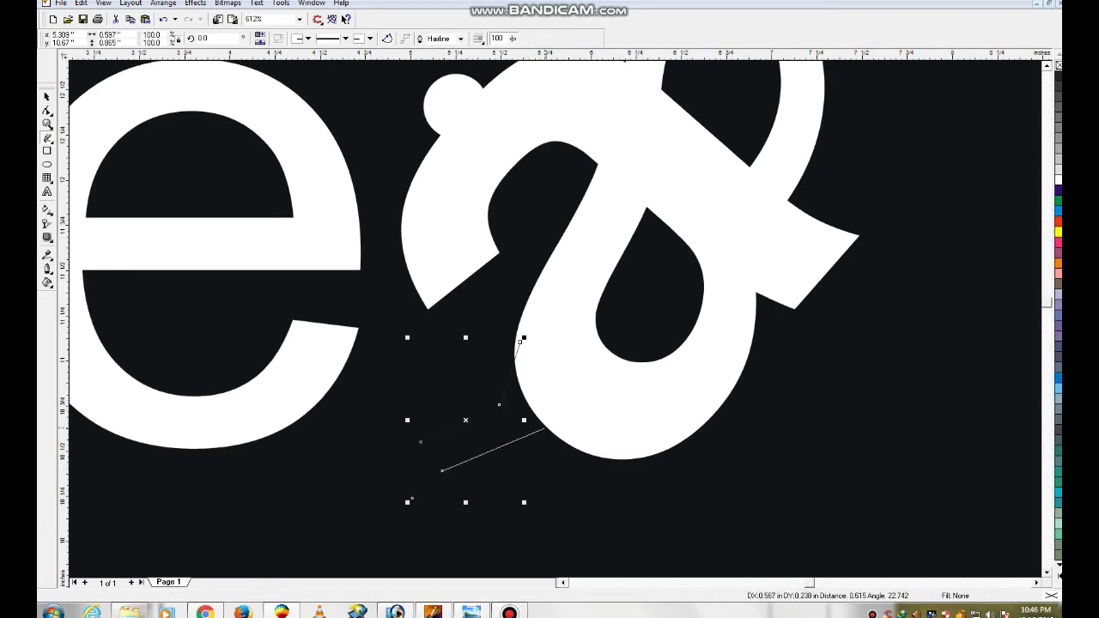
left_click(557, 429)
left_click(519, 342)
left_click(47, 111)
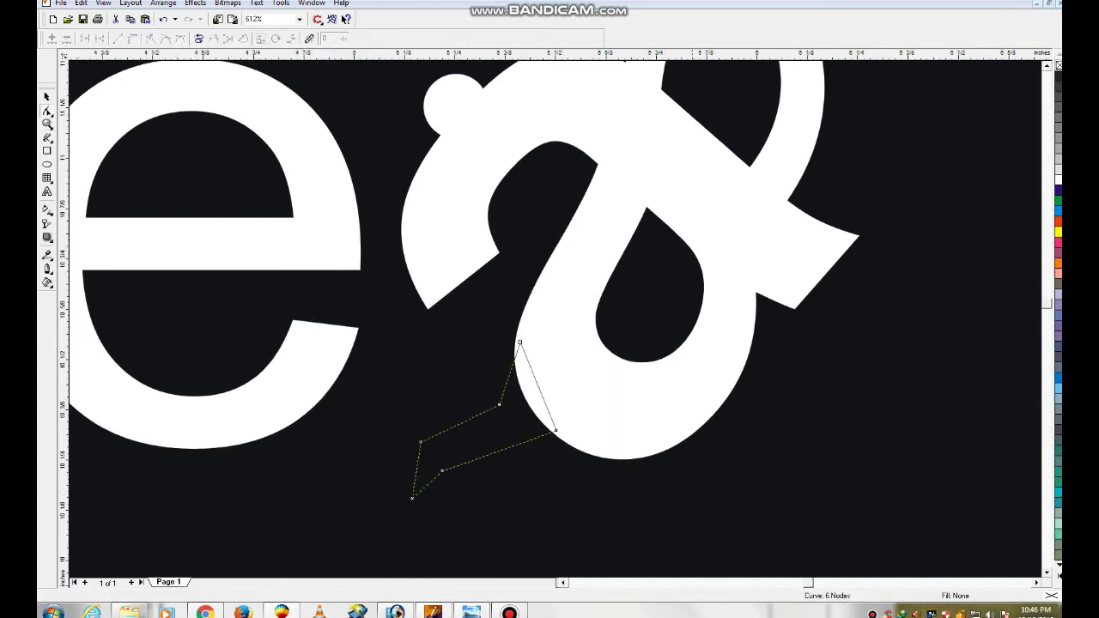
scroll(455, 525, "up", 2)
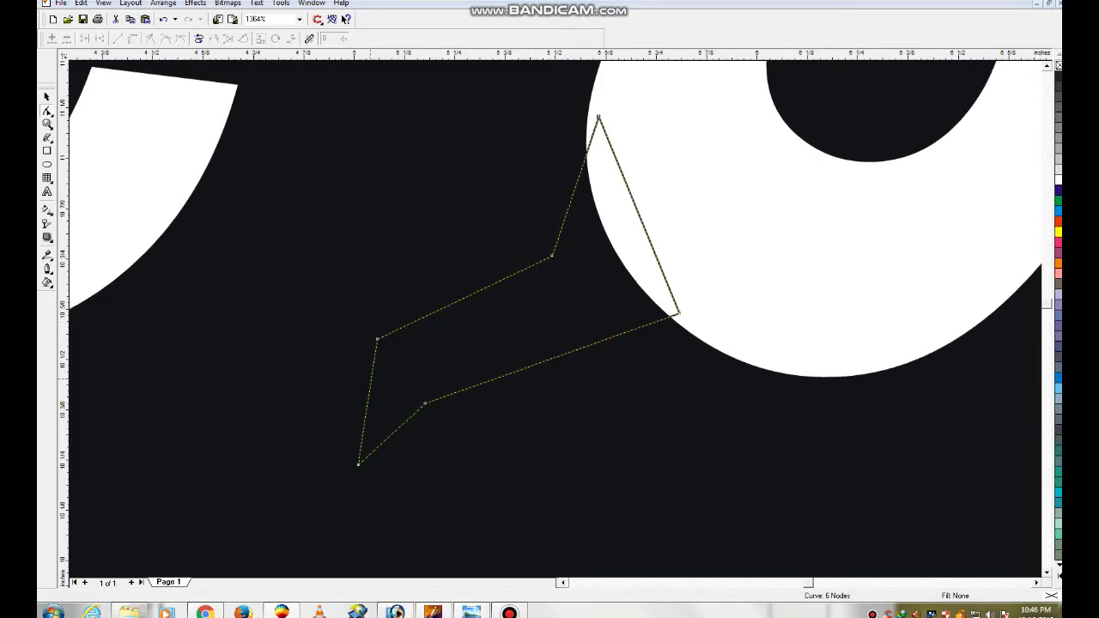
Step: Bend the spout outline's straight tip, upper and neck edges into gentle curves
mouse_move(392, 433)
left_mouse_down()
mouse_move(359, 400)
mouse_move(390, 415)
left_mouse_up()
left_click_drag(464, 297, 458, 307)
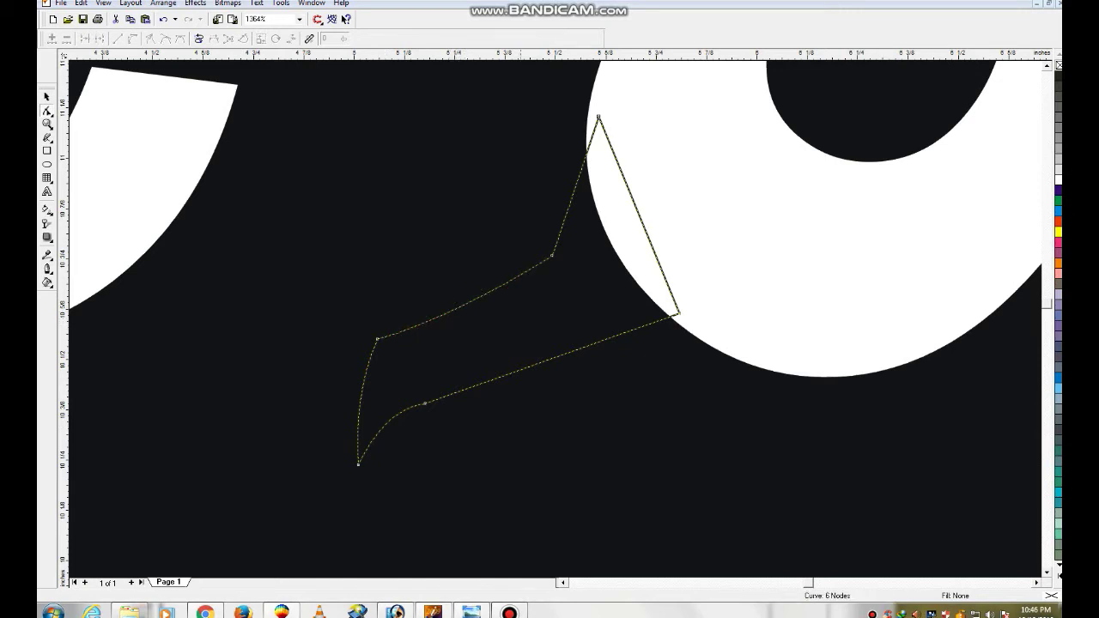
left_click_drag(575, 185, 586, 182)
Step: Weld the spout to the rotated "a" and flatten the outer edge of the spout's tip
key("space")
key("ctrl+a")
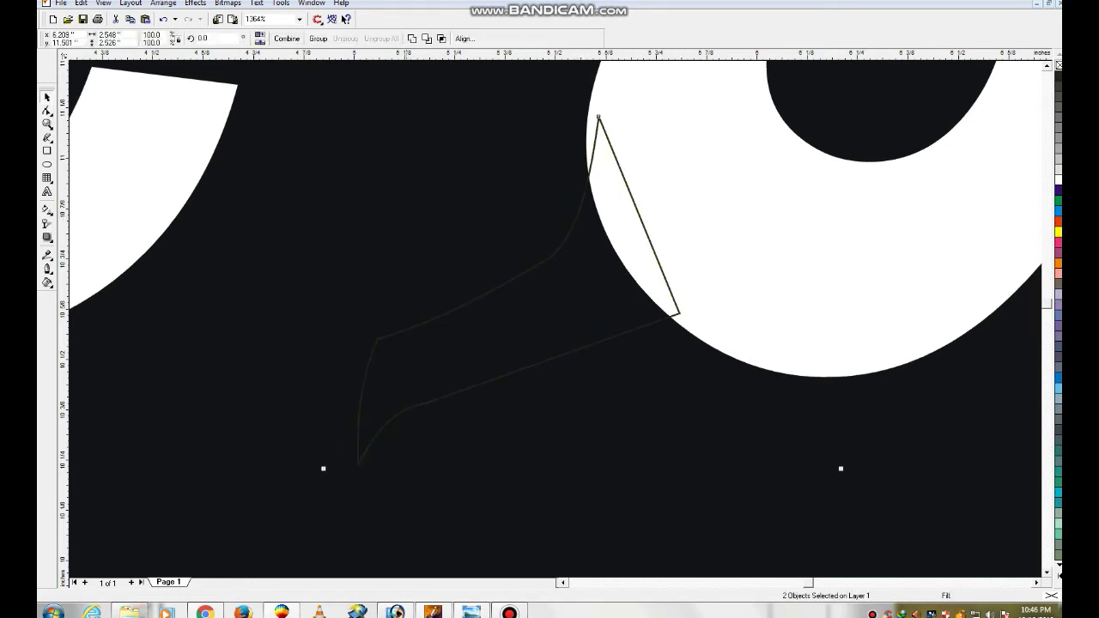
left_click(411, 38)
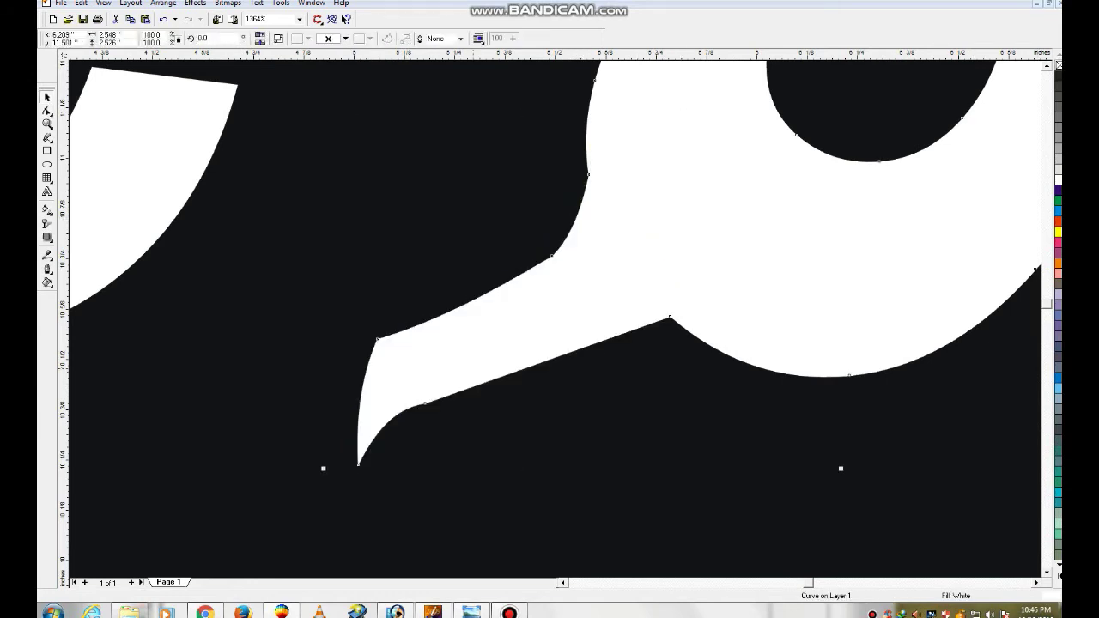
key("space")
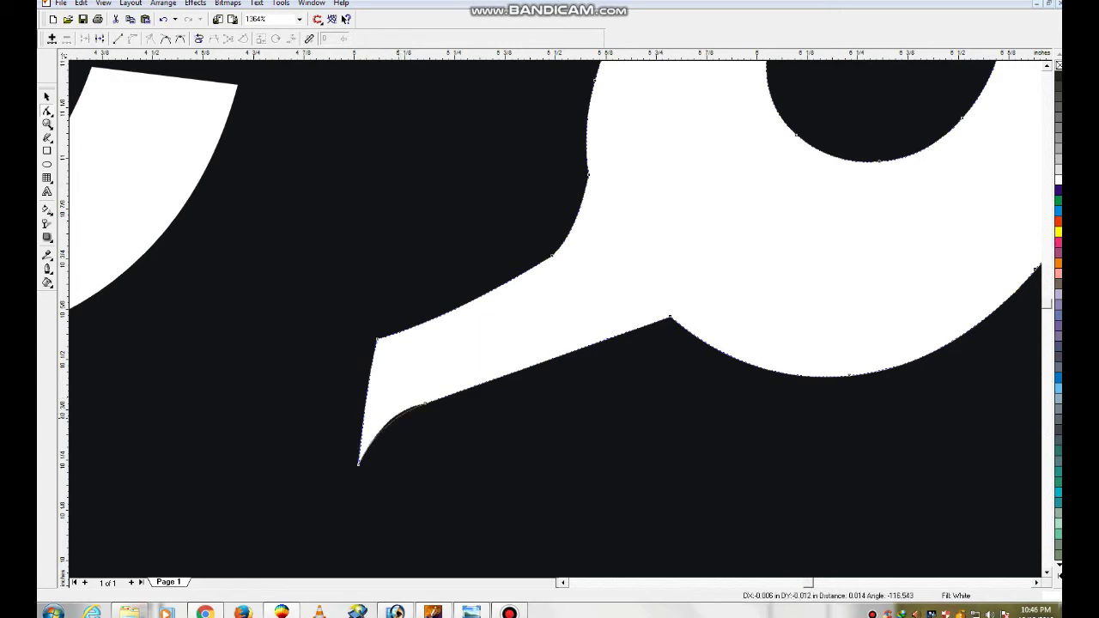
key("space")
key("F3")
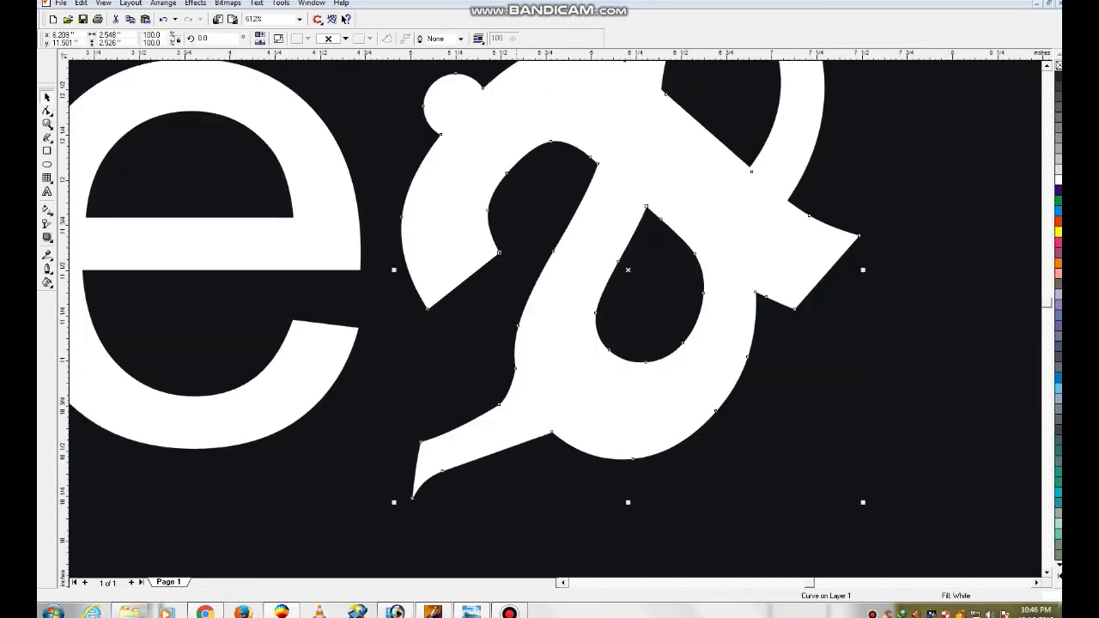
Step: Delete the node where the spout's neck meets the "a" and raise the upper corner of the spout's tip
key("F3")
key("Escape")
key("F2")
key("F10")
key("Tab")
key("Tab")
key("Delete")
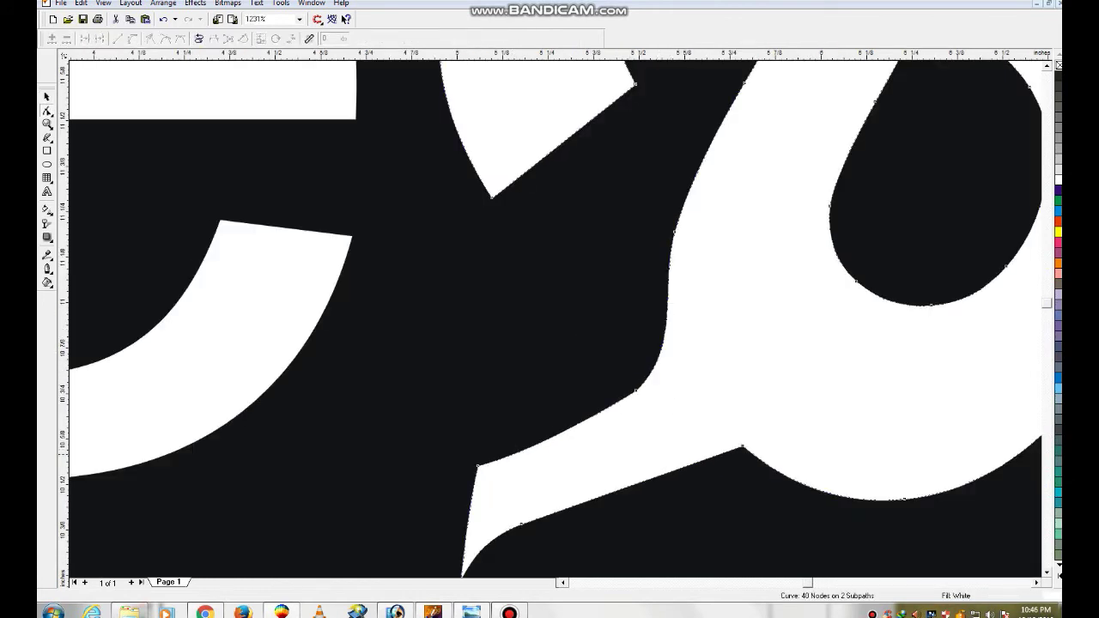
left_click_drag(477, 466, 477, 444)
key("F4")
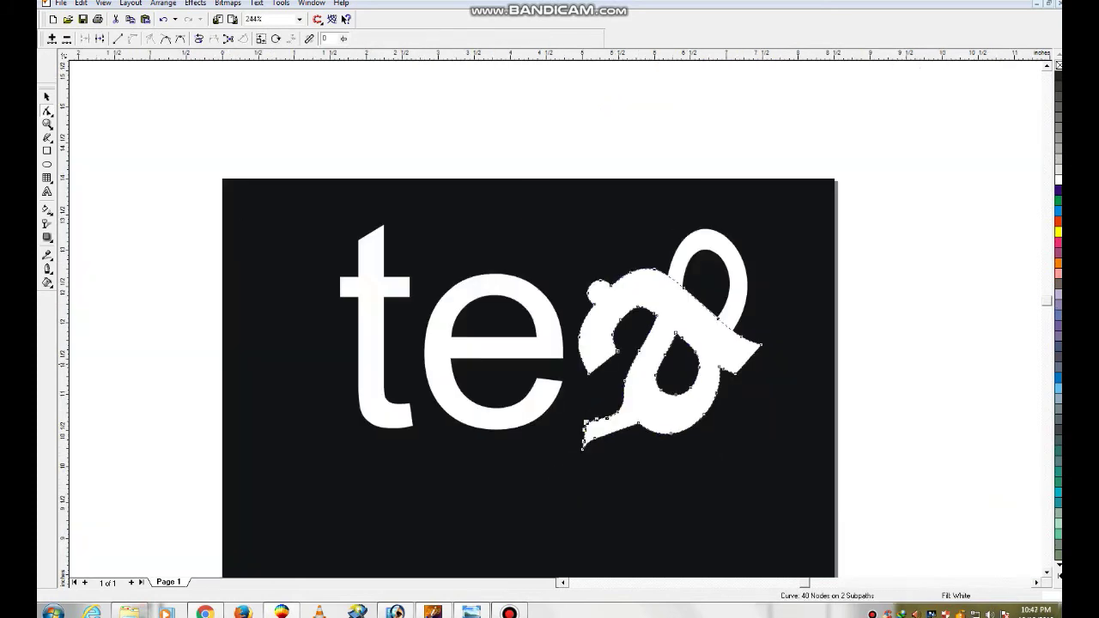
key("space")
key("Escape")
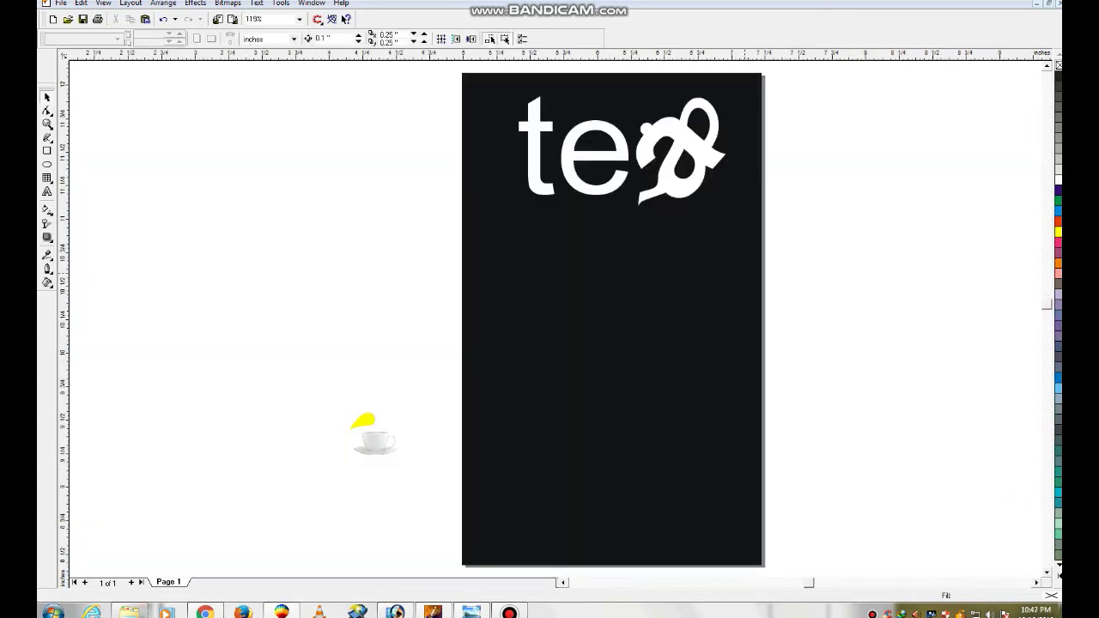
Step: Delete the bend node on the spout's upper edge and adjust the curve handles and tip corner for a smoother neck
scroll(696, 158, "up", 4)
key("F10")
key("Delete")
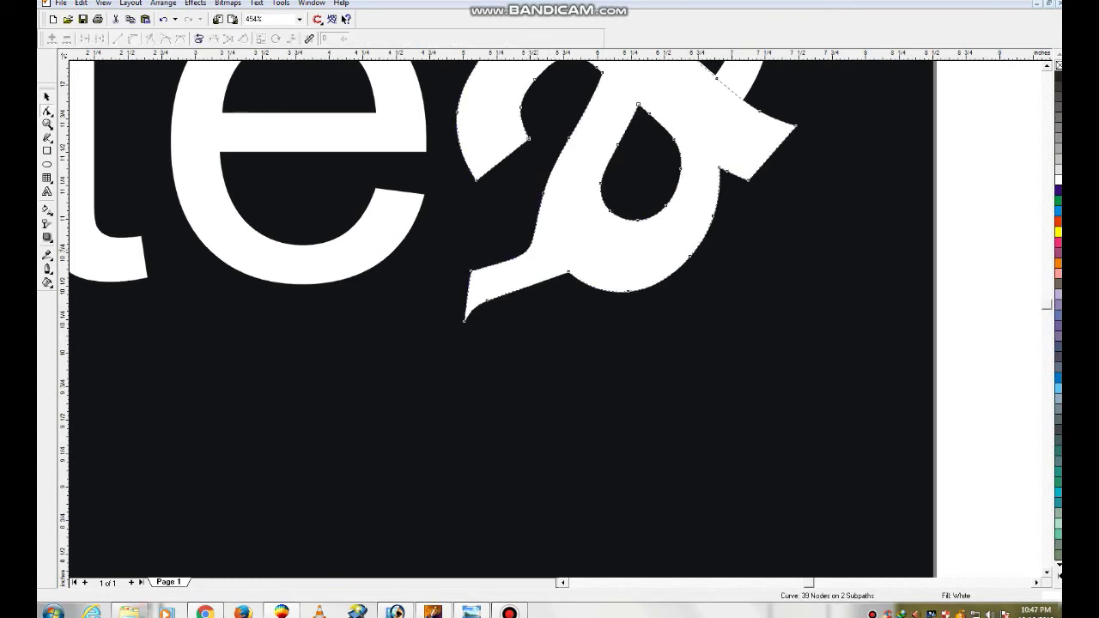
left_click(524, 259)
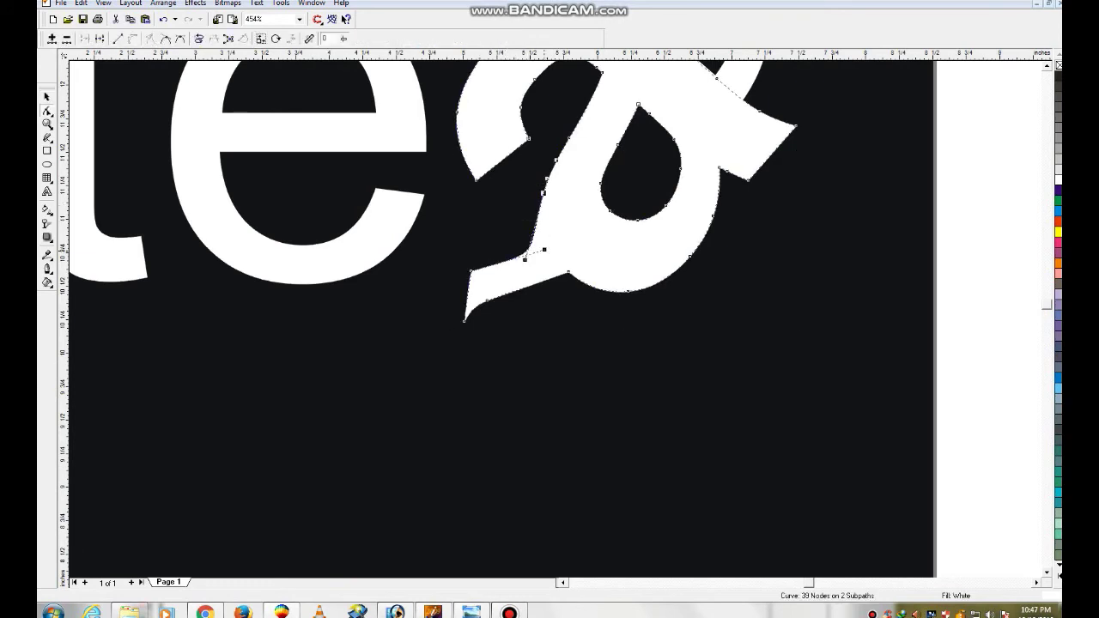
left_click_drag(524, 259, 539, 250)
left_click_drag(471, 271, 468, 254)
left_click_drag(542, 231, 540, 235)
left_click_drag(469, 254, 474, 264)
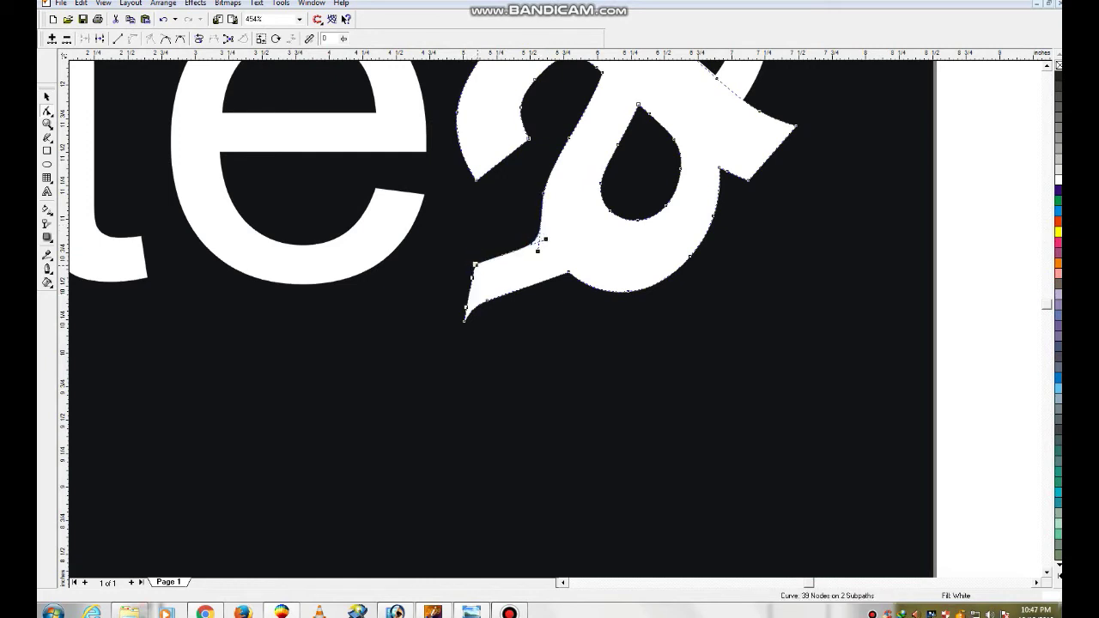
key("space")
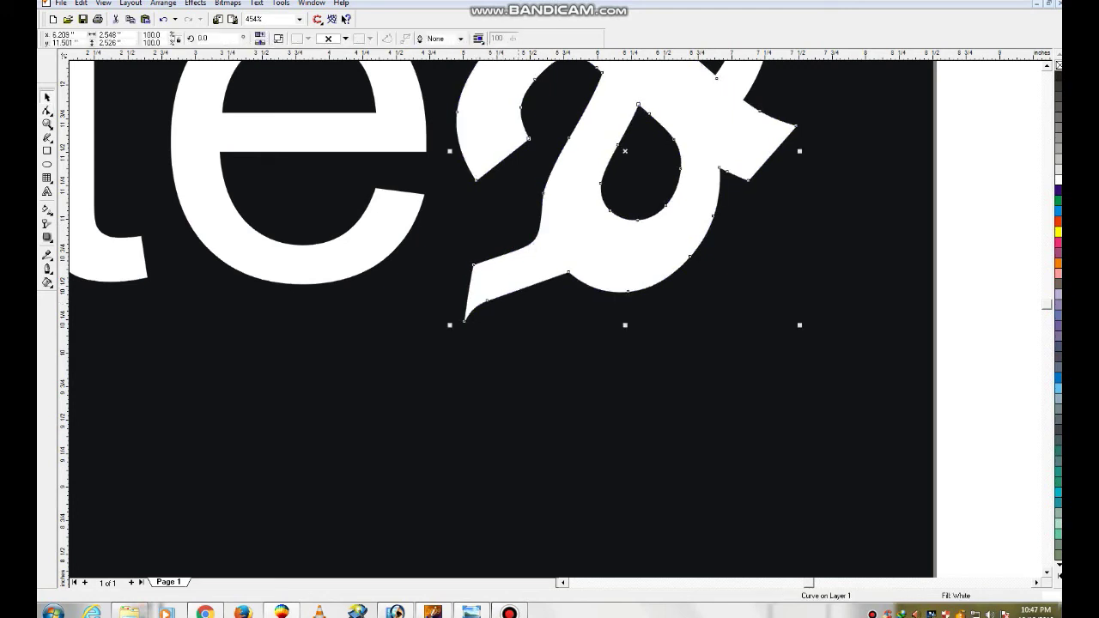
key("shift+F4")
key("Escape")
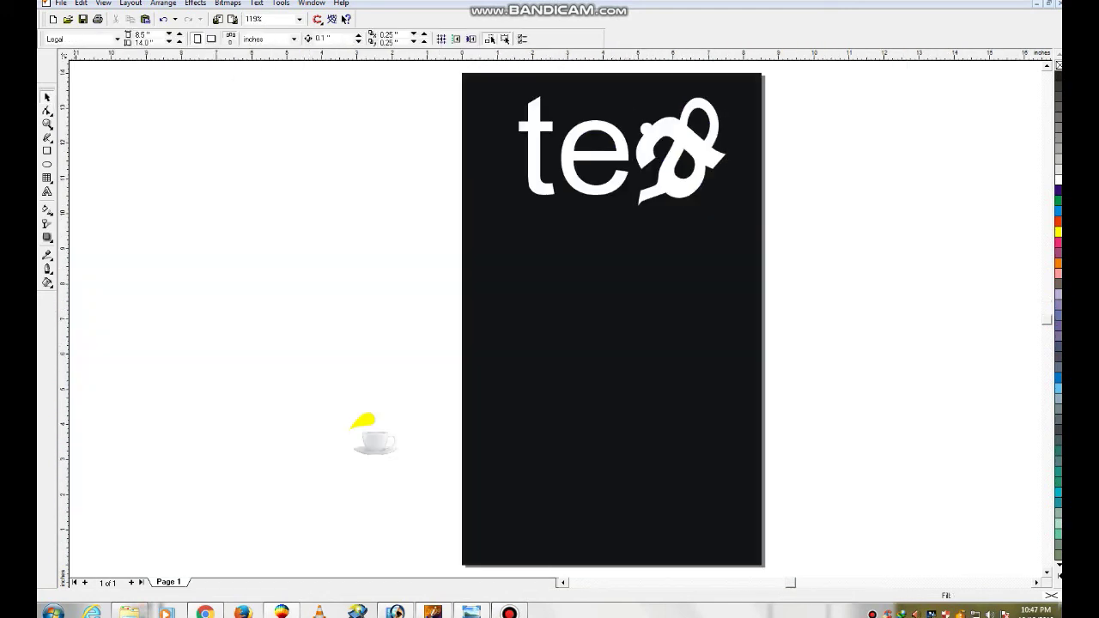
Step: Centre the cup image horizontally on the page and enlarge it to about 6.1 by 3.3 in near the lower edge
left_click(362, 428)
key("c")
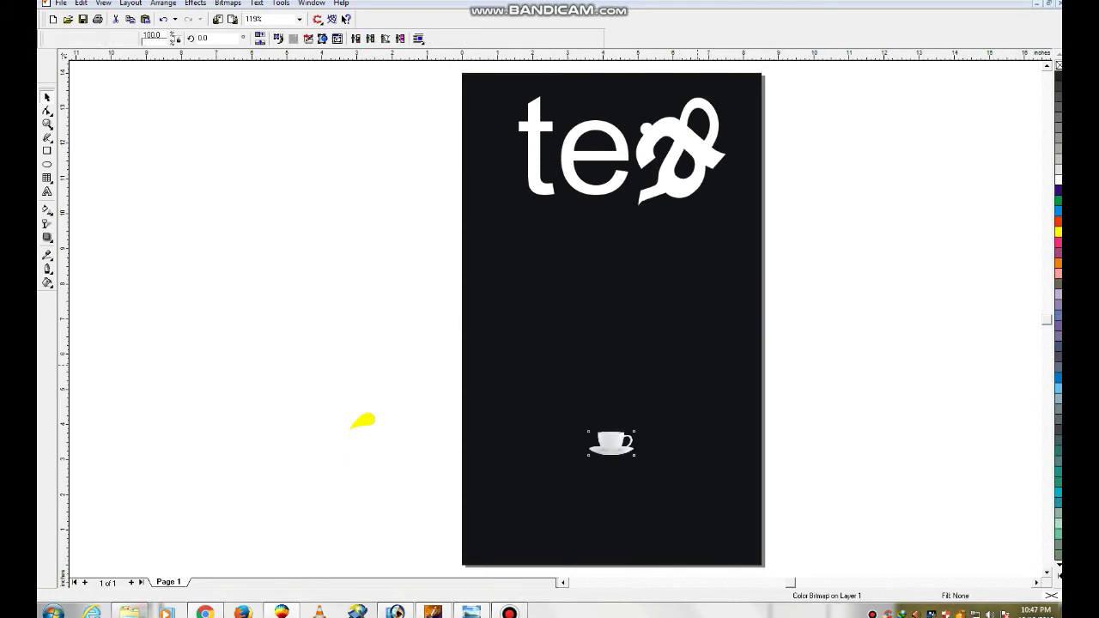
left_click_drag(639, 461, 728, 507)
left_click_drag(611, 443, 611, 484)
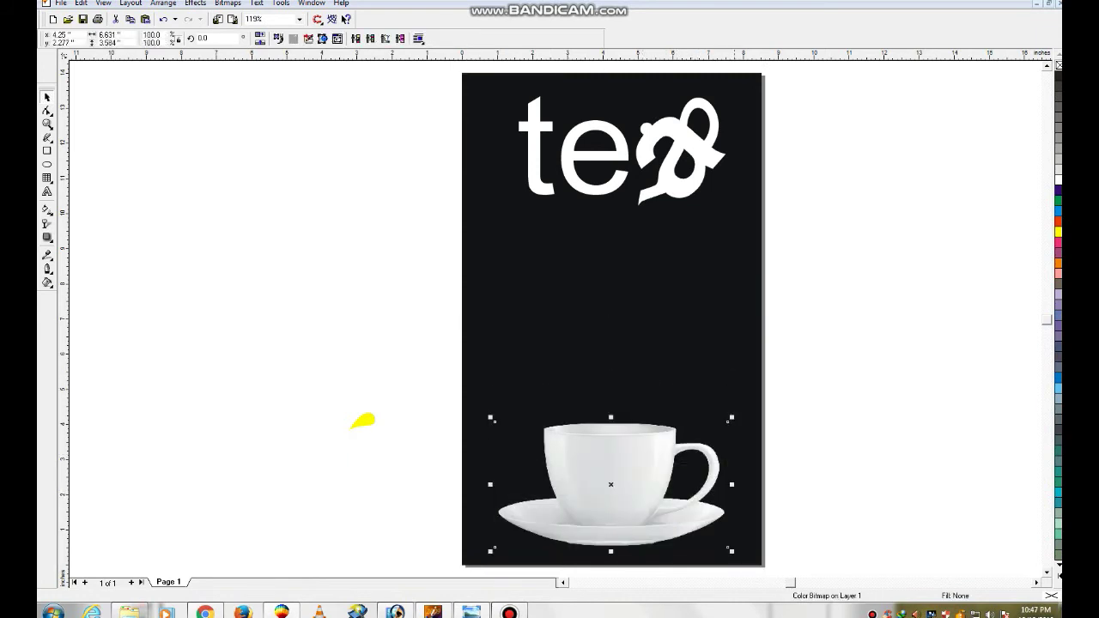
key("Tab")
key("Escape")
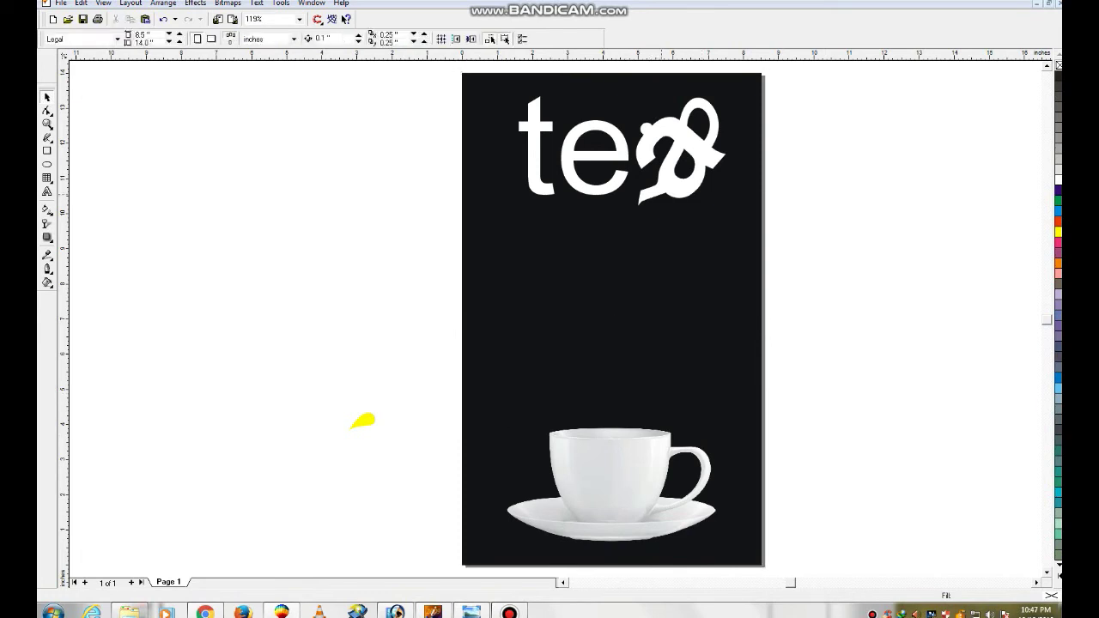
Step: Enlarge the whole "tea" lettering with its teapot parts to about 111.5%, roughly 6.6 in wide
left_click_drag(502, 82, 738, 214)
key("ctrl+z")
key("ctrl+z")
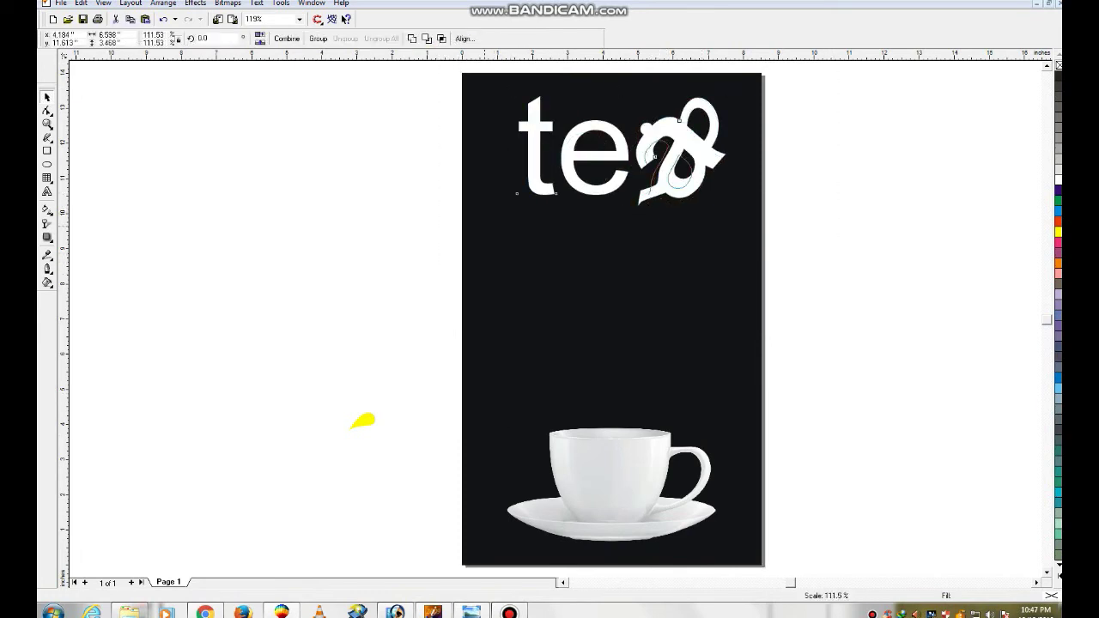
key("Escape")
Step: Draw a vertical rectangle about 0.16 by 6.1 in between spout and cup, filled with C0 M29 Y100 K0
key("F6")
left_click_drag(612, 221, 616, 431)
left_click(1057, 231)
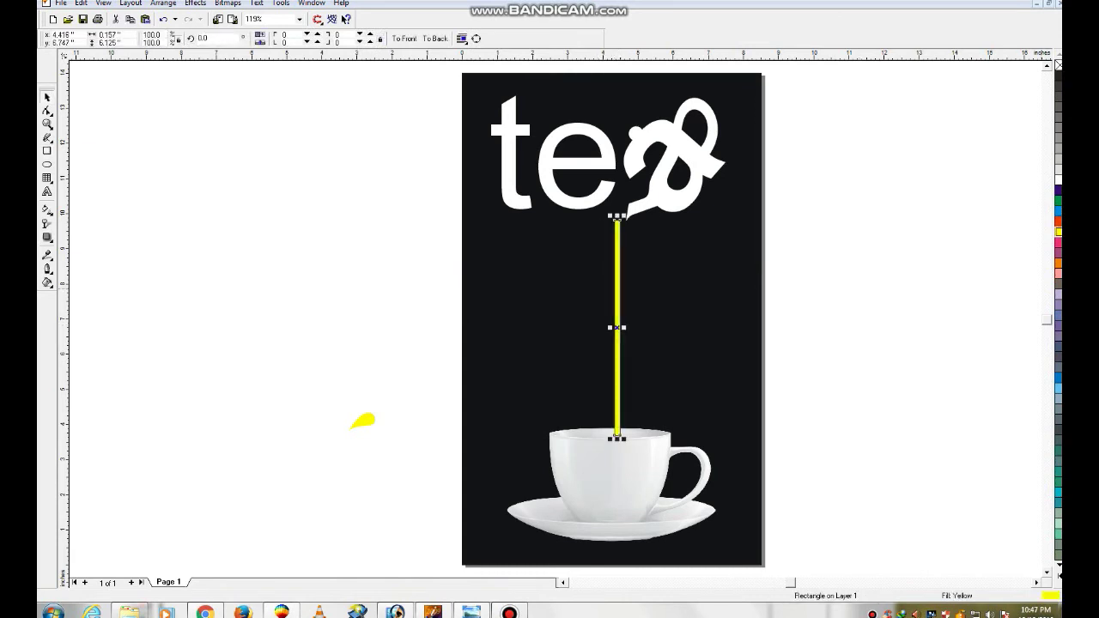
left_click(1057, 232)
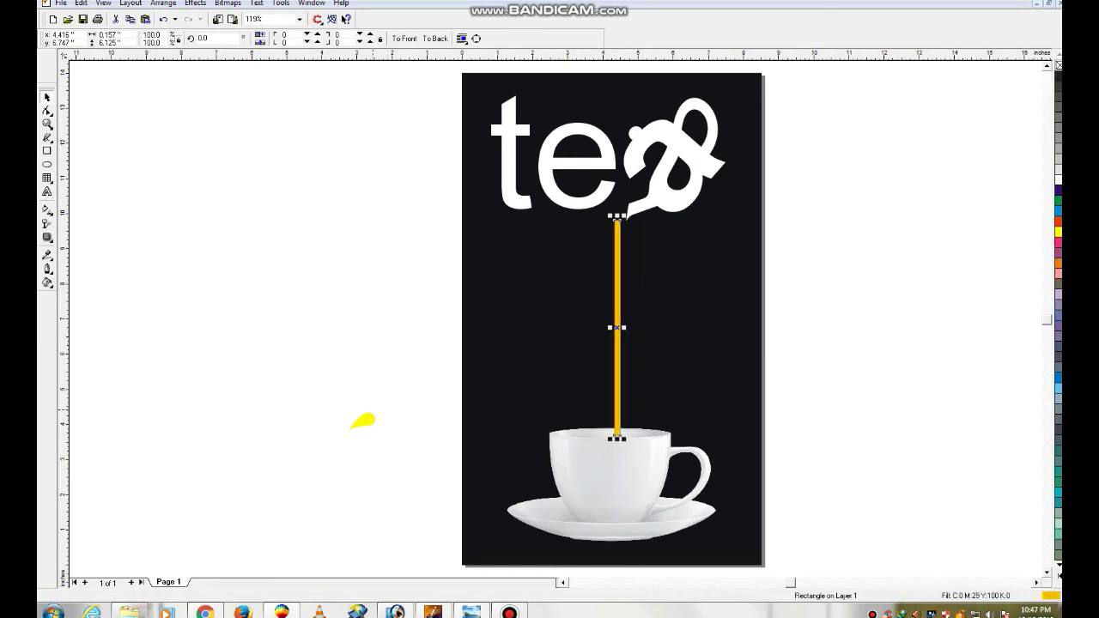
Step: Copy only the fill of the tea stream onto the droplet beside the page
left_click(362, 420)
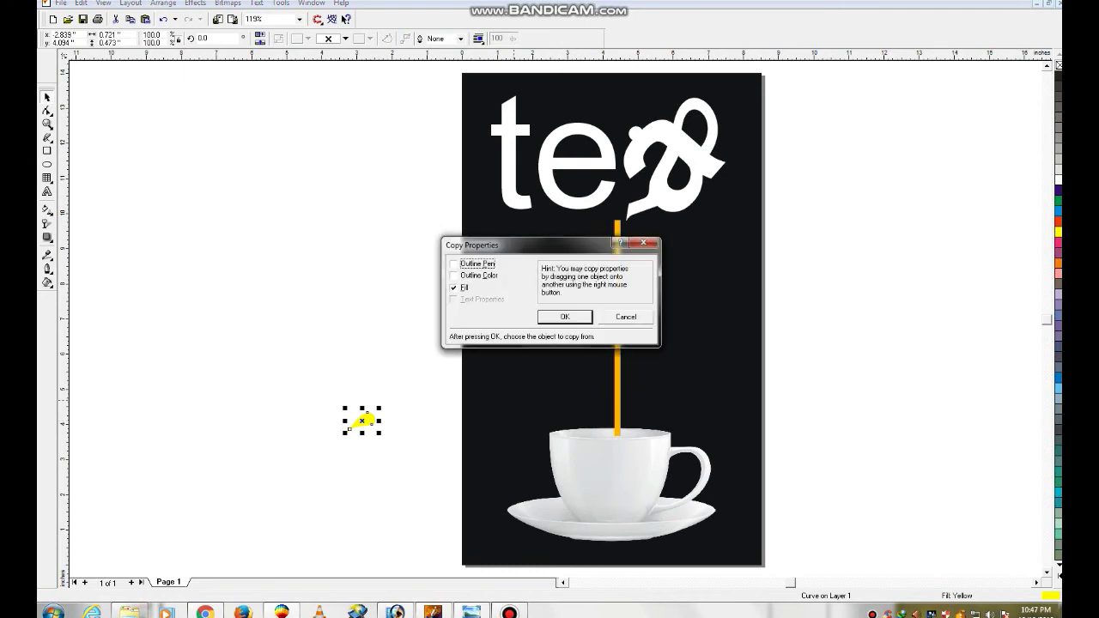
key("Return")
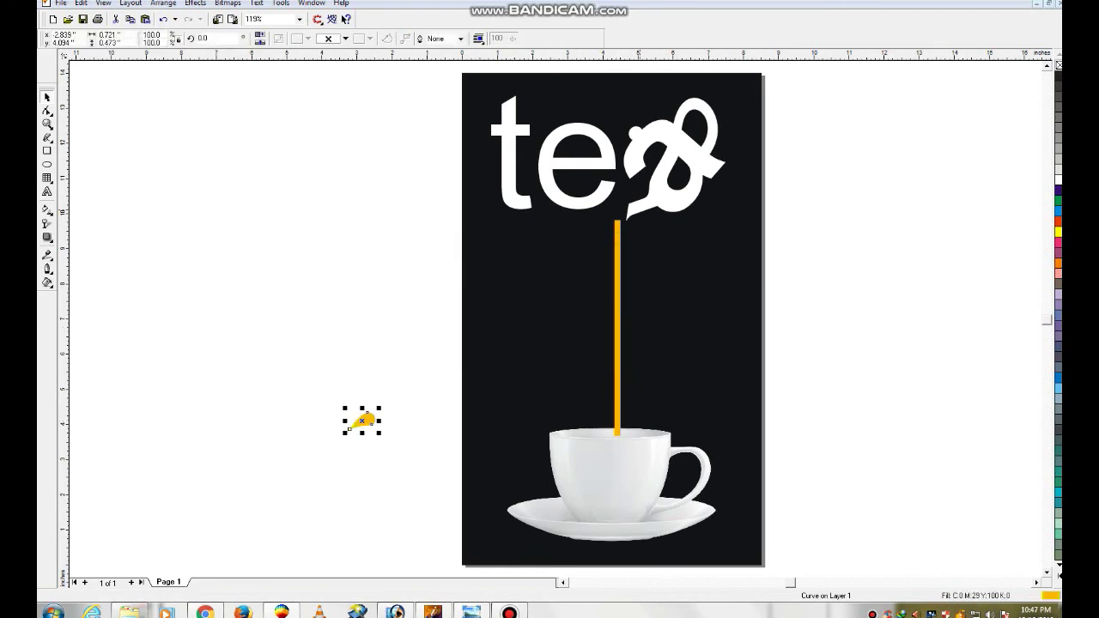
Step: Narrow the tea stream to about 0.066 in under the spout's tip and extend it upward to about 6.25 in long
scroll(701, 257, "up", 3)
left_click_drag(468, 360, 486, 361)
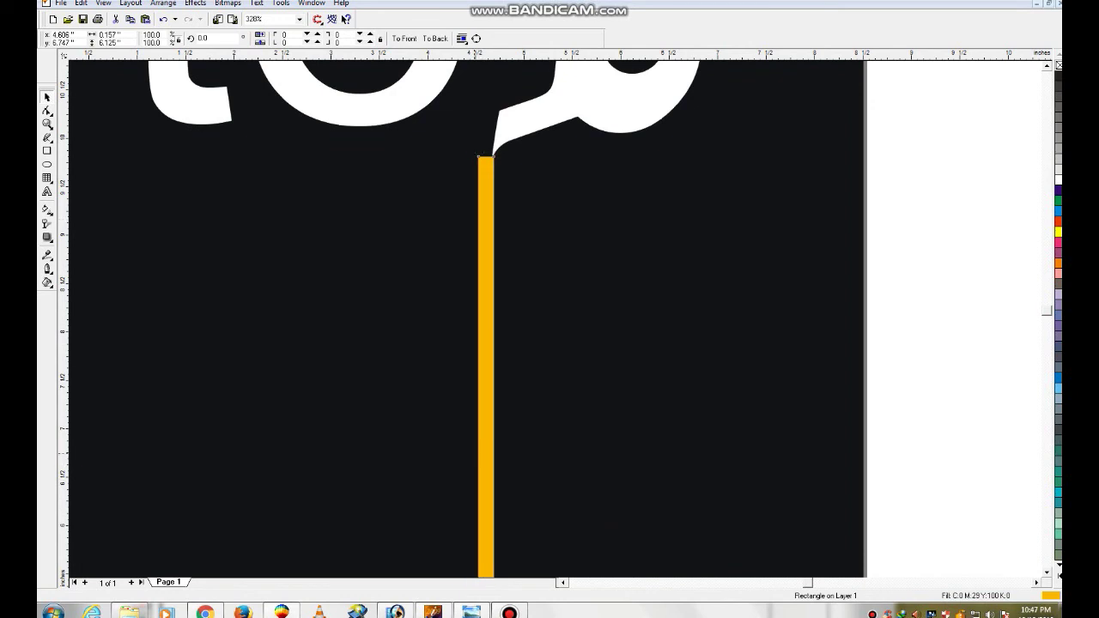
scroll(484, 127, "up", 4)
left_click_drag(501, 421, 530, 420)
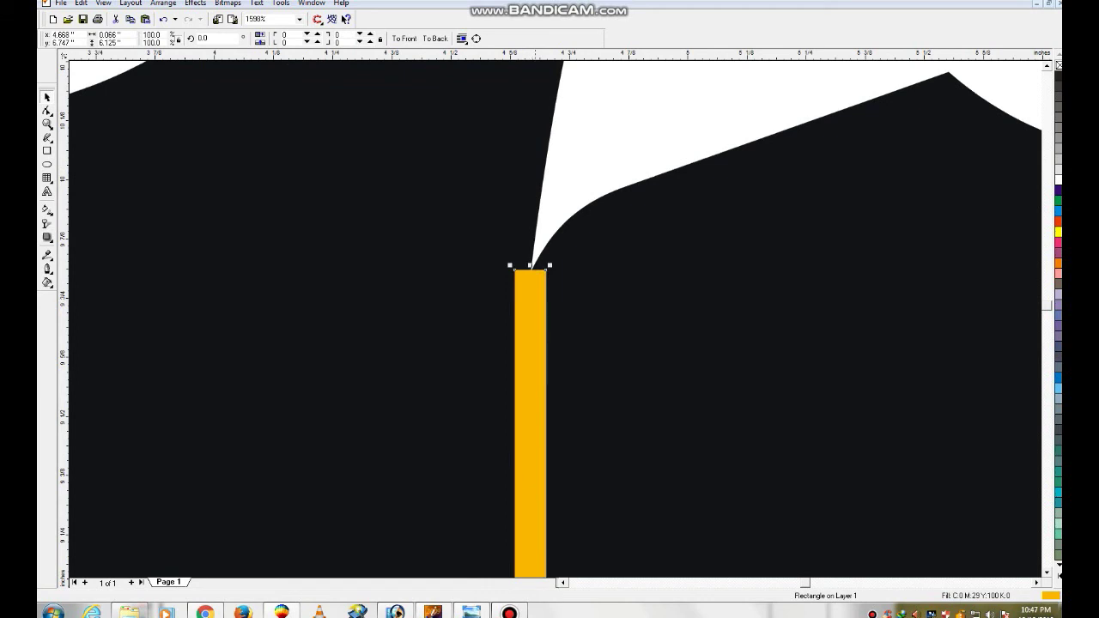
scroll(633, 218, "down", 6)
key("Escape")
left_click(625, 220)
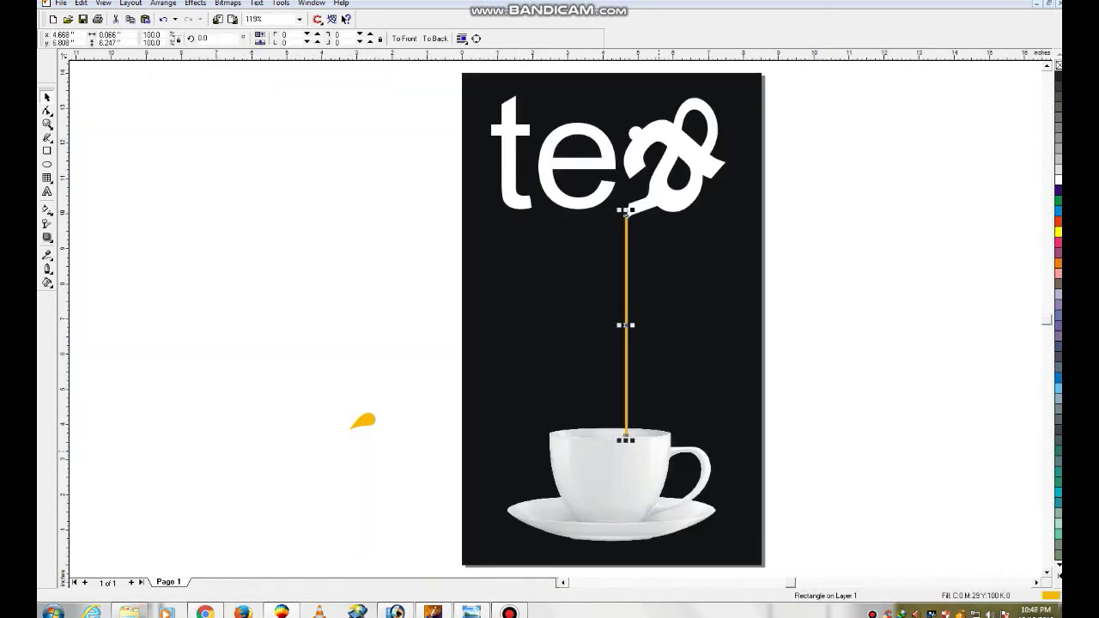
Step: Move the cup horizontally so that it is centred under the tea stream
left_click_drag(611, 481, 625, 481)
left_click(625, 481)
key("Escape")
Step: Place the droplet above the cup's rim to the right of the stream and add a smaller mirrored copy on the left
left_click_drag(362, 420, 644, 419)
scroll(673, 468, "up", 4)
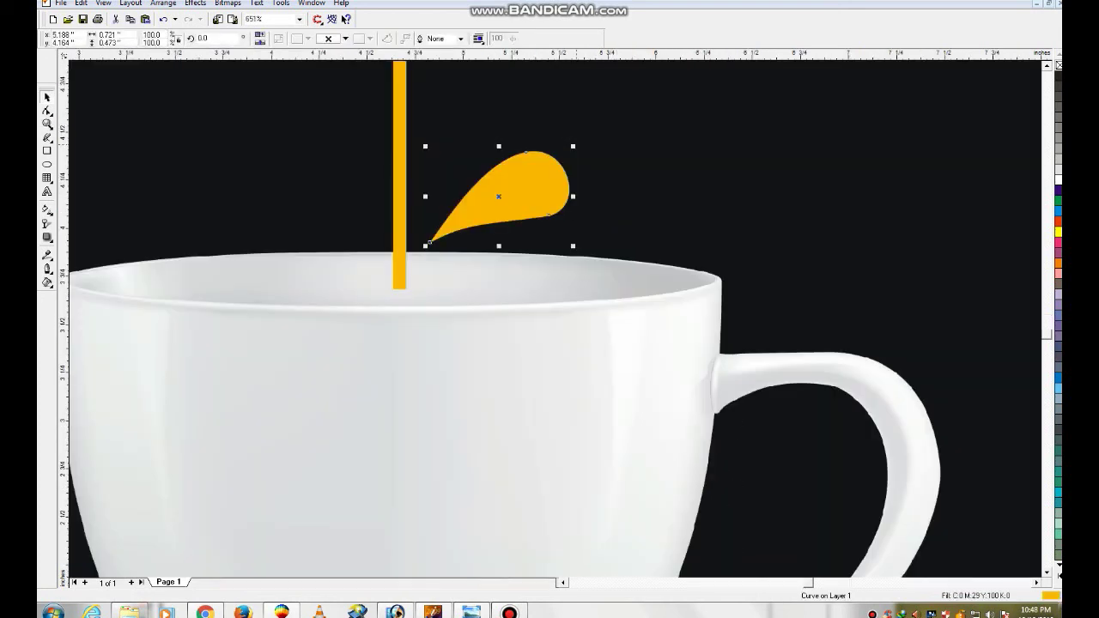
left_click_drag(572, 147, 352, 224)
Step: Bring the cup image in front of the lower end of the tea stream
left_click(352, 266)
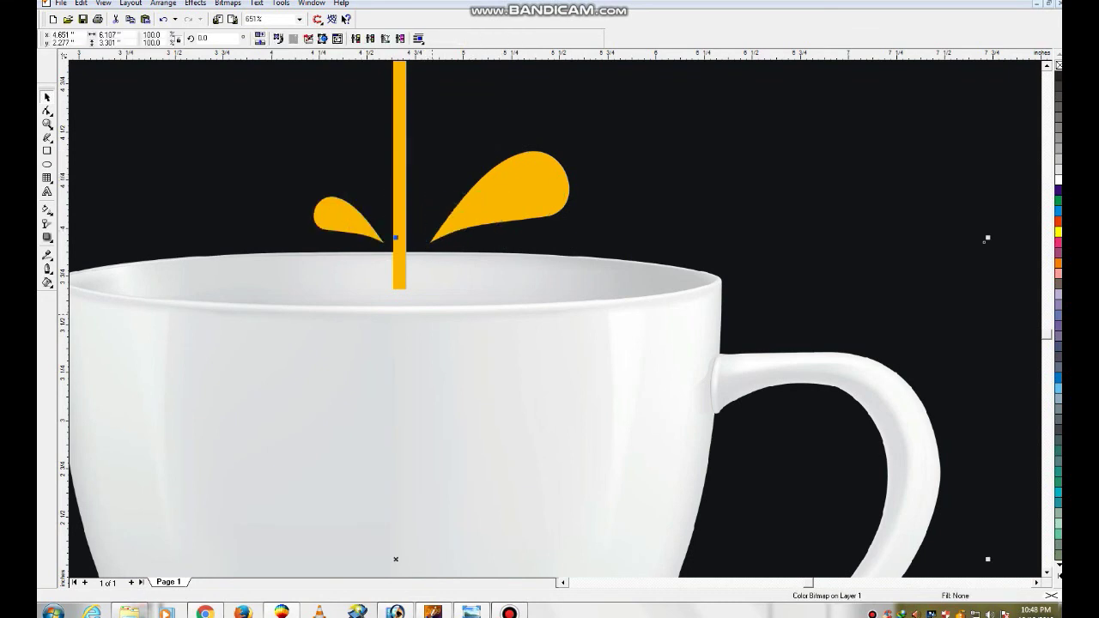
key("F3")
key("Escape")
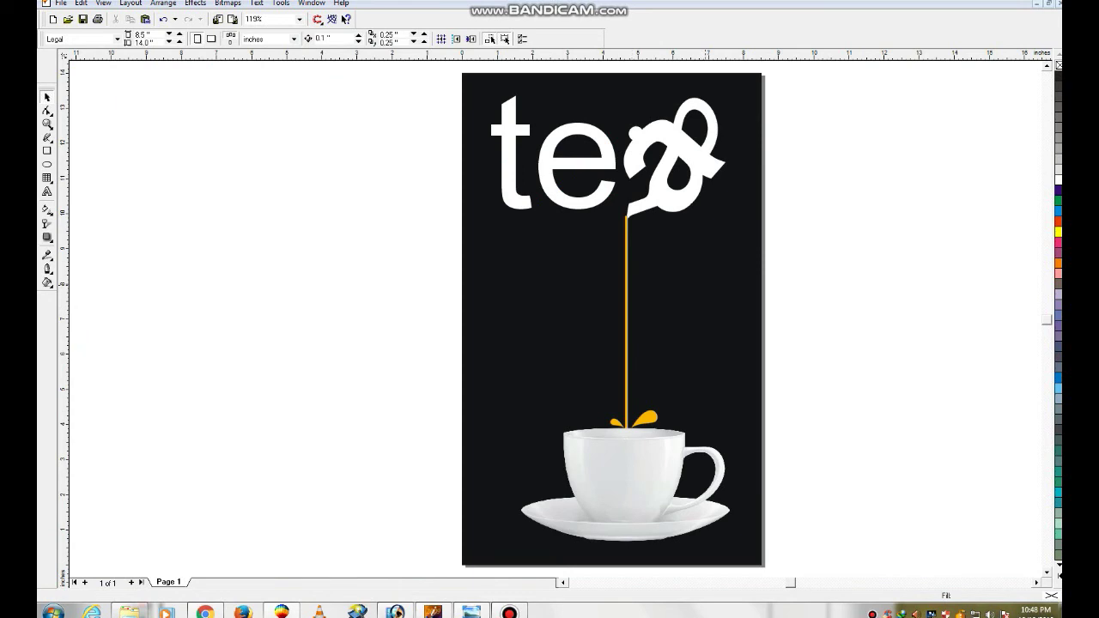
Step: Shift the tea stream slightly right so it covers the spout's tip, with its centre at X 4.7 in
key("F3")
key("shift+F2")
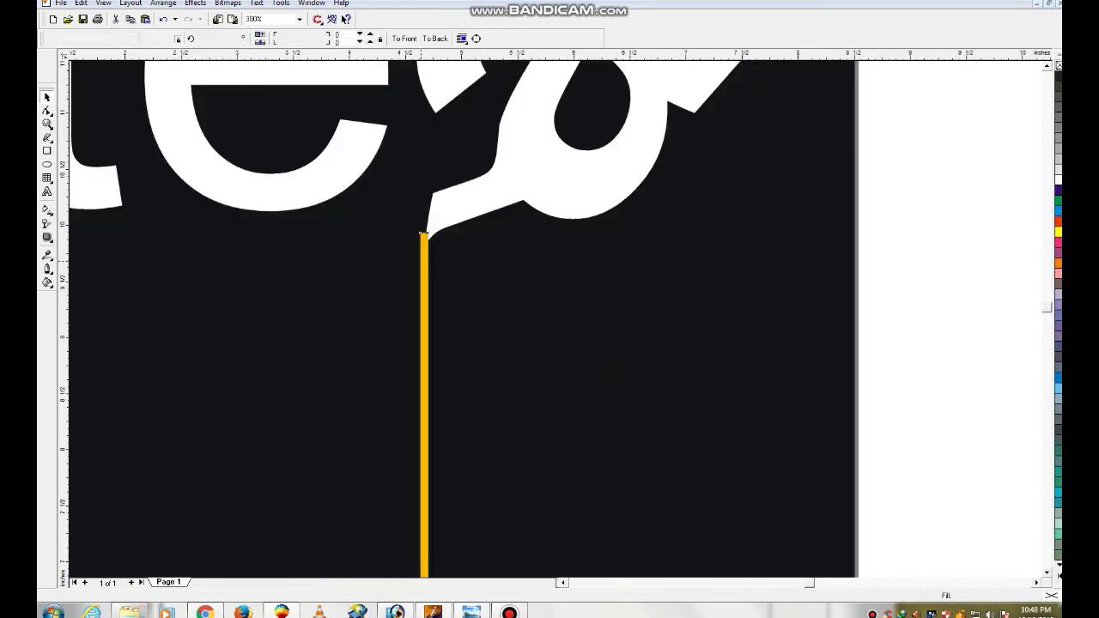
left_click(422, 235)
scroll(419, 237, "up", 4)
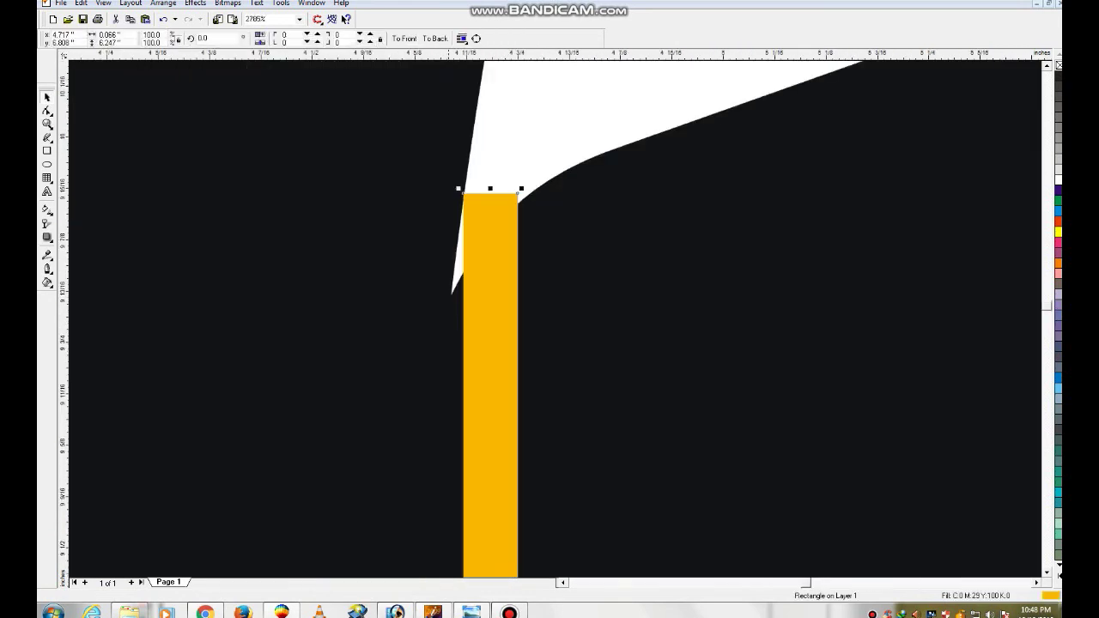
key("Left")
key("Left")
key("Left")
key("Left")
key("F3")
key("F3")
key("F3")
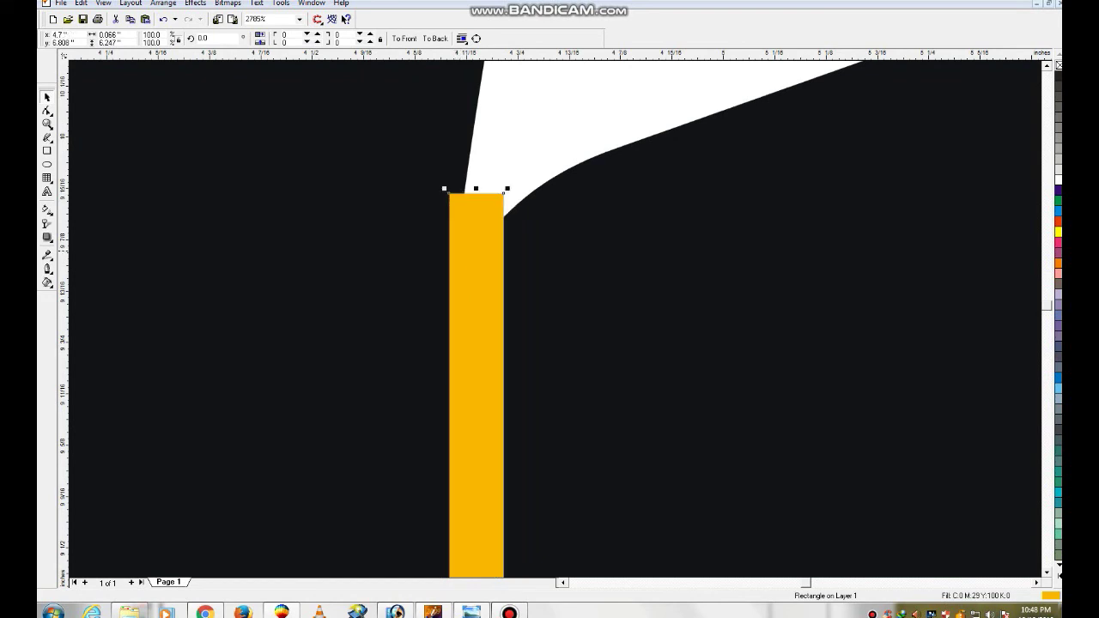
key("Escape")
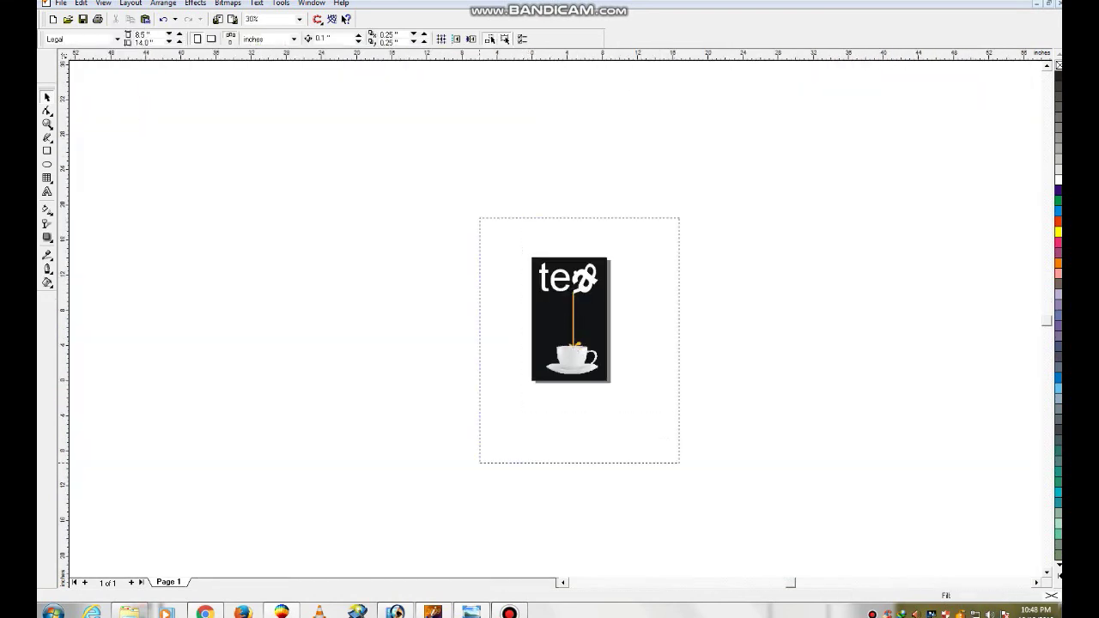
Step: Fit the whole design in view and examine it in a full-screen preview
key("ctrl+a")
key("shift+F2")
key("F9")
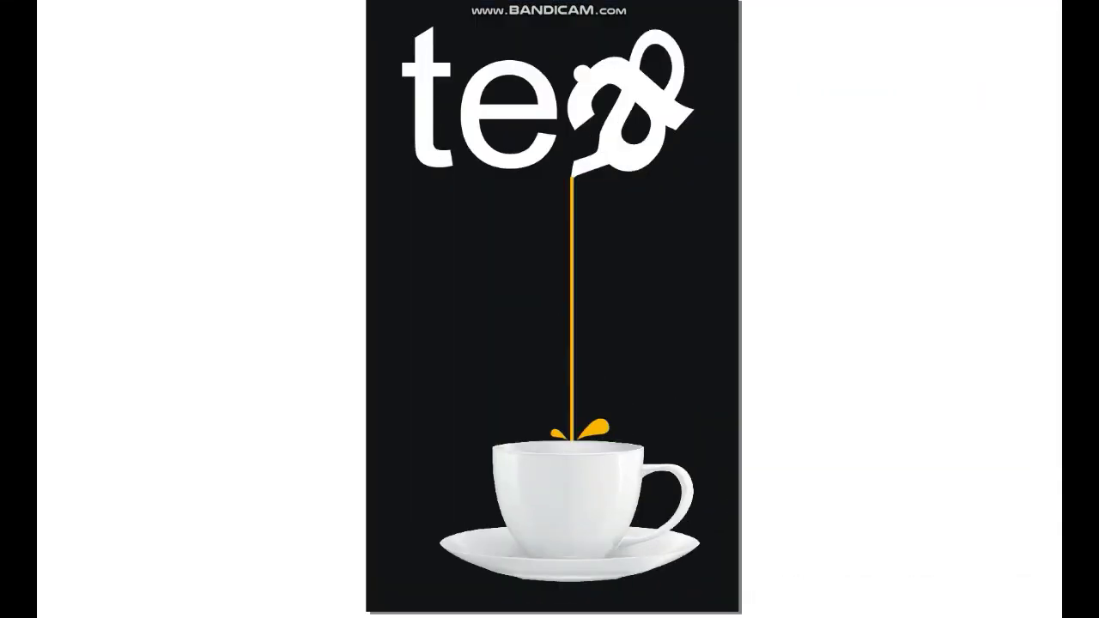
key("Escape")
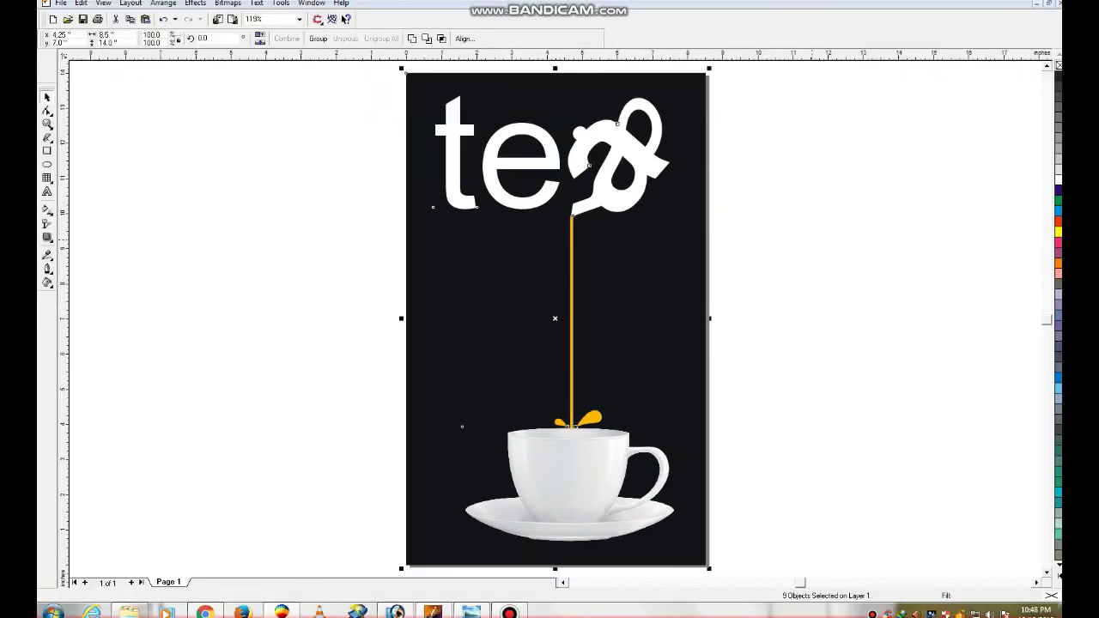